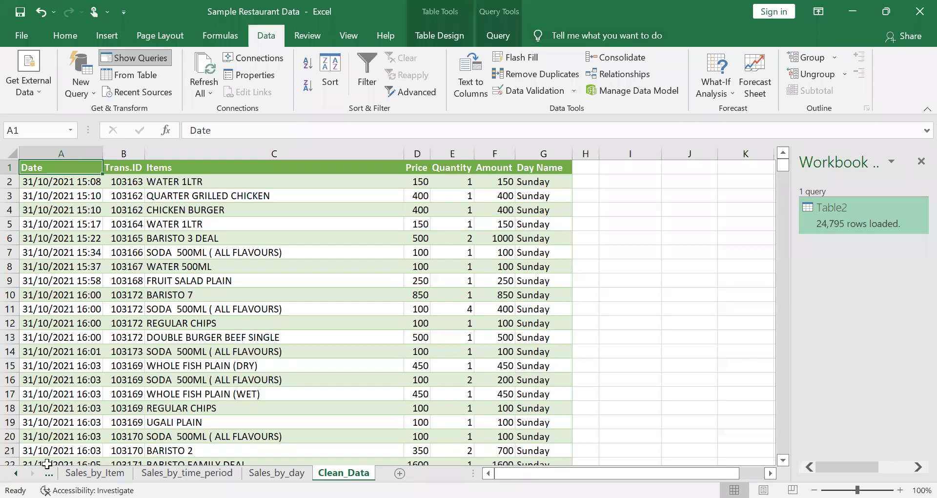
Widen column H beside the sales table on Clean_Data and enter the header "Hour" in H1.
left_click(16, 473)
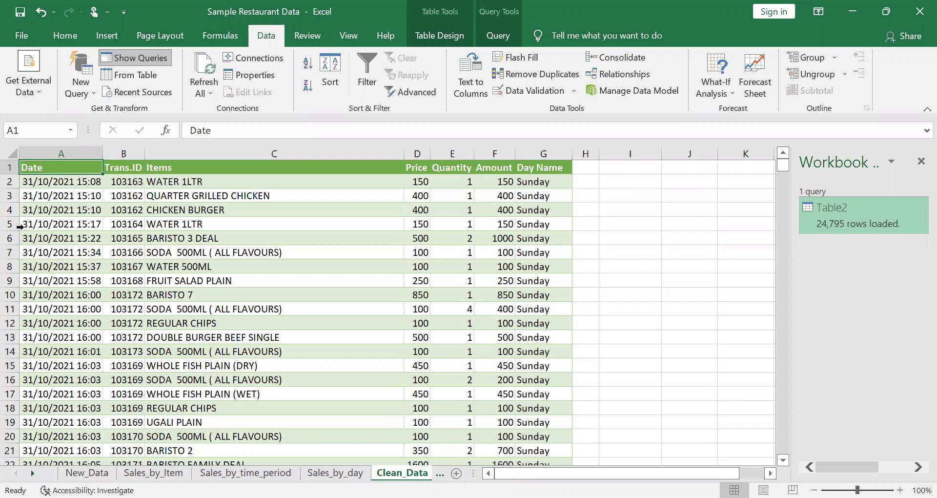
left_click(601, 272)
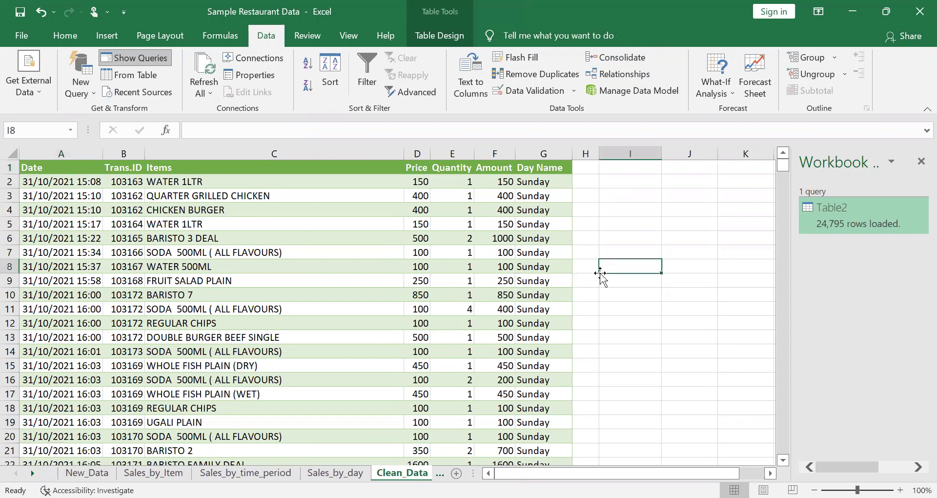
left_click(597, 273)
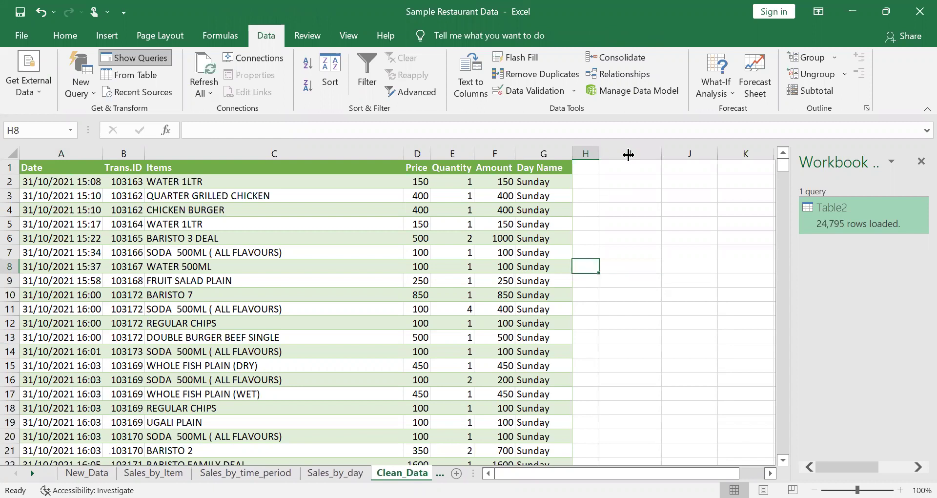
left_click_drag(628, 155, 628, 155)
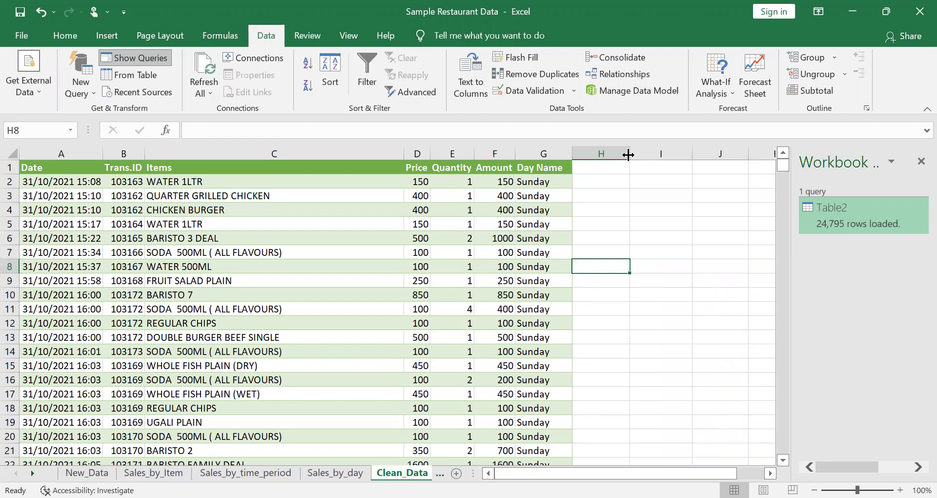
key("ctrl+Up")
type("Hour")
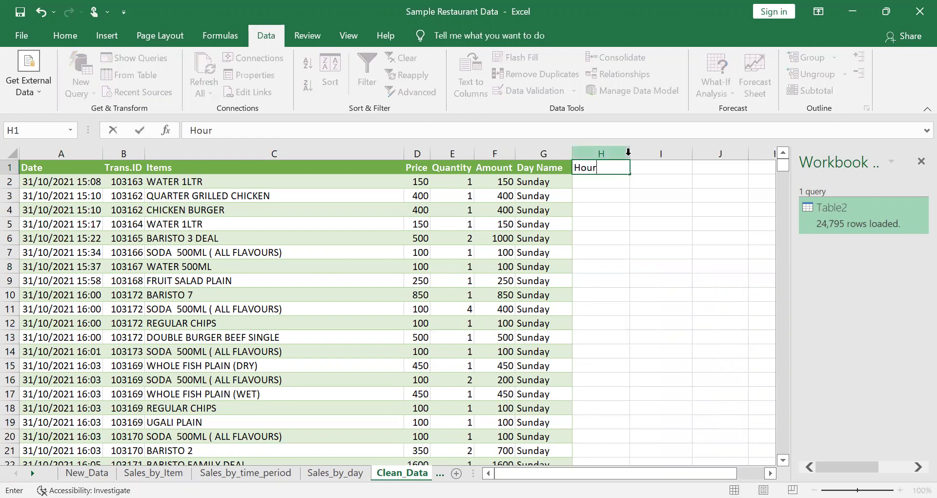
key("Return")
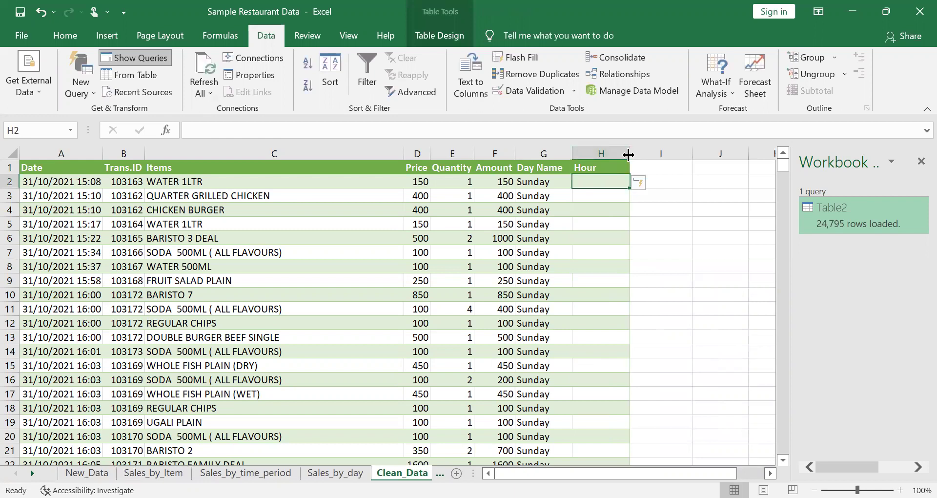
type("=")
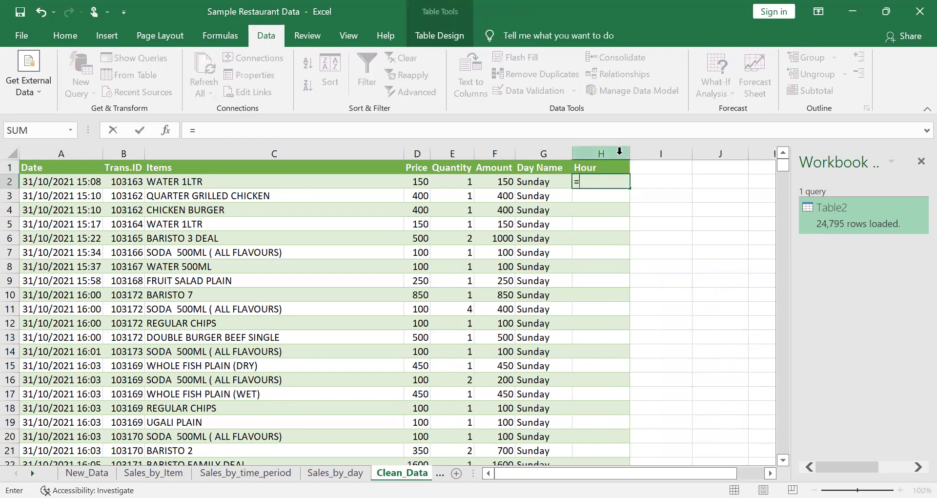
type("t")
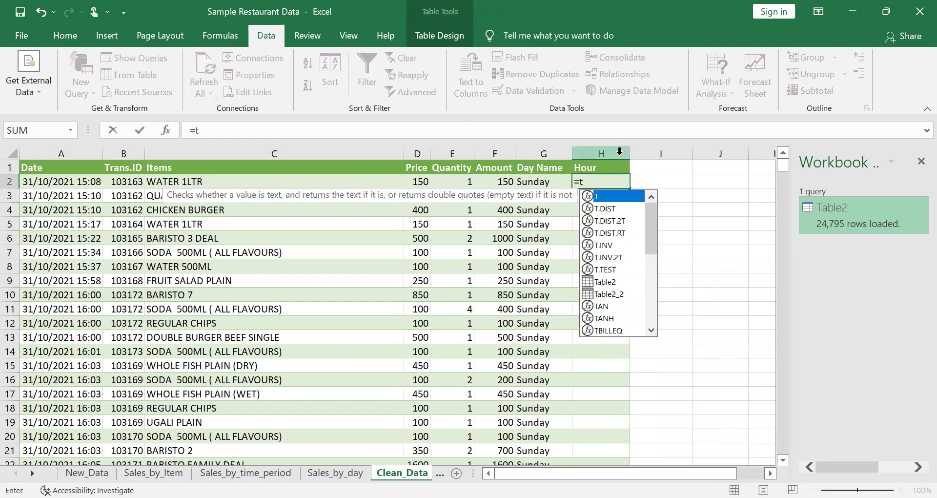
type("ext(")
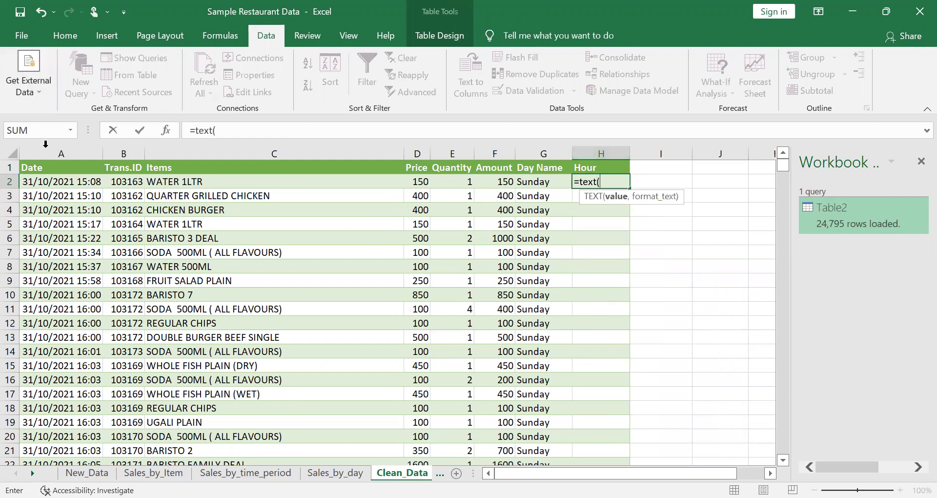
left_click(62, 181)
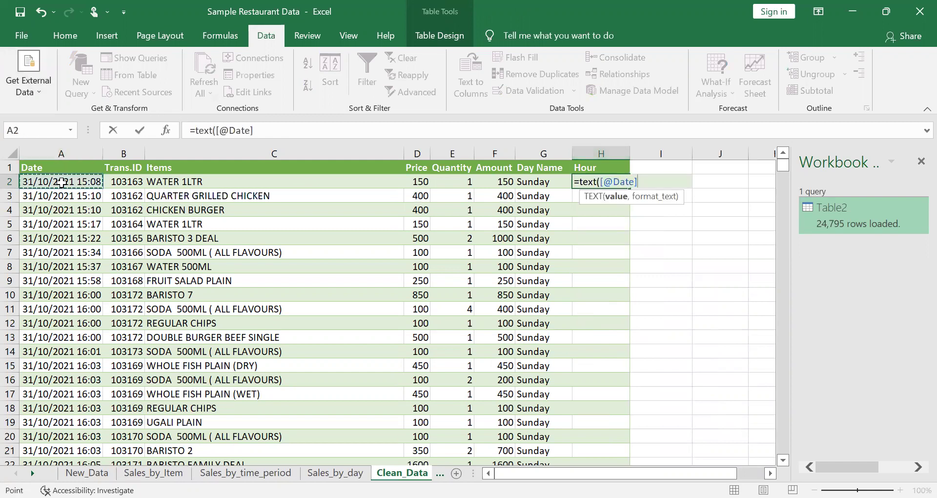
type(",")
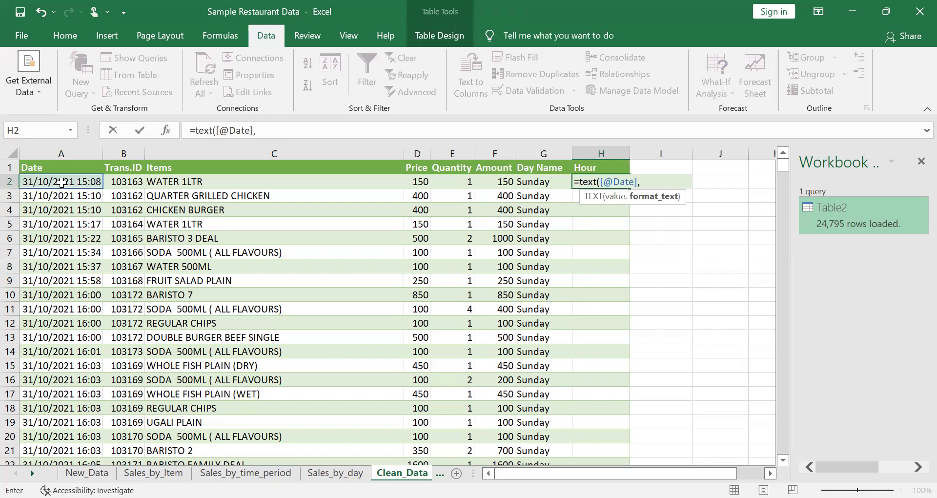
type("\"h\")")
key("Return")
Check the Hour column down to the table's last row and compare rows 9 and 10 with their Date values.
key("ctrl+Down")
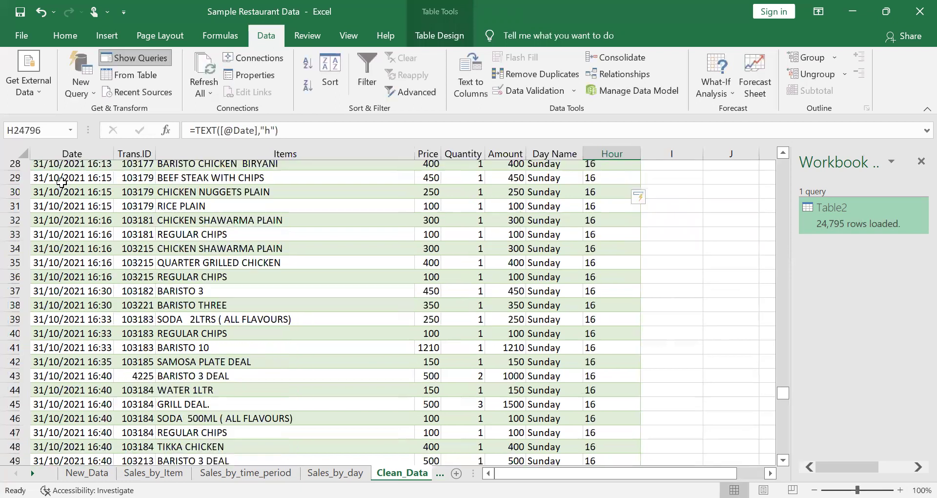
key("ctrl+Up")
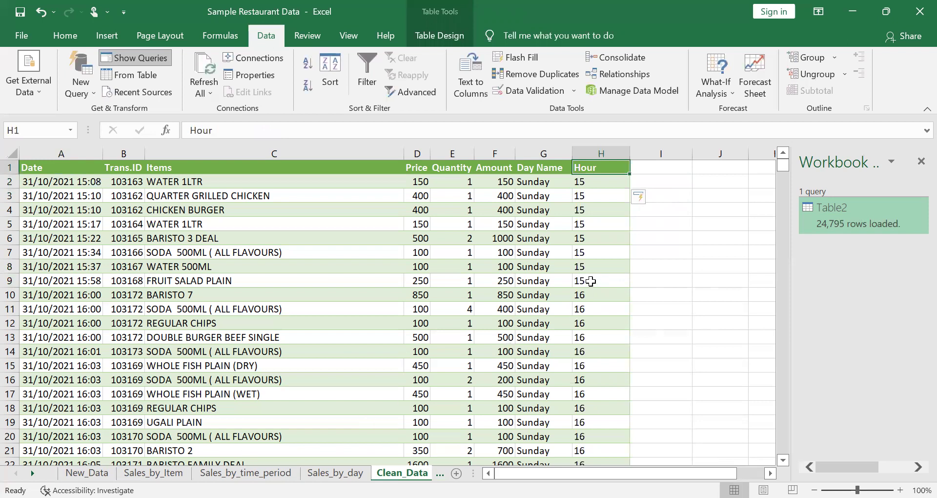
left_click(590, 282)
left_click(79, 281)
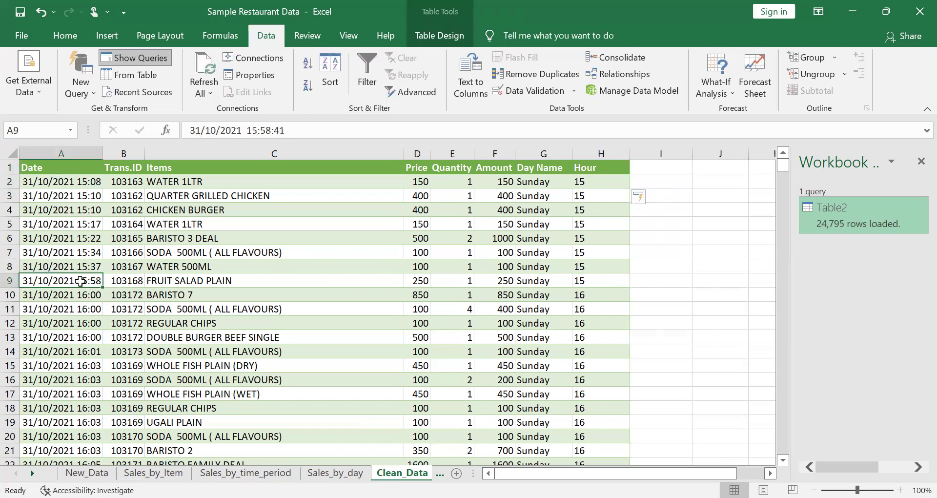
key("Down")
key("Right")
key("Right")
key("Right")
key("Right")
key("Right")
key("Right")
key("Right")
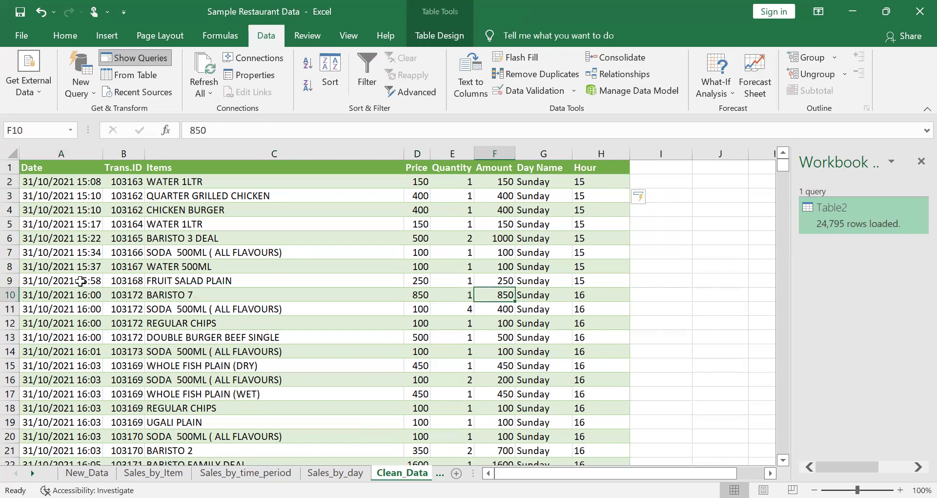
Undo the Hour formula and the Hour header so the table ends at the Day Name column.
key("ctrl+z")
key("ctrl+z")
key("ctrl+z")
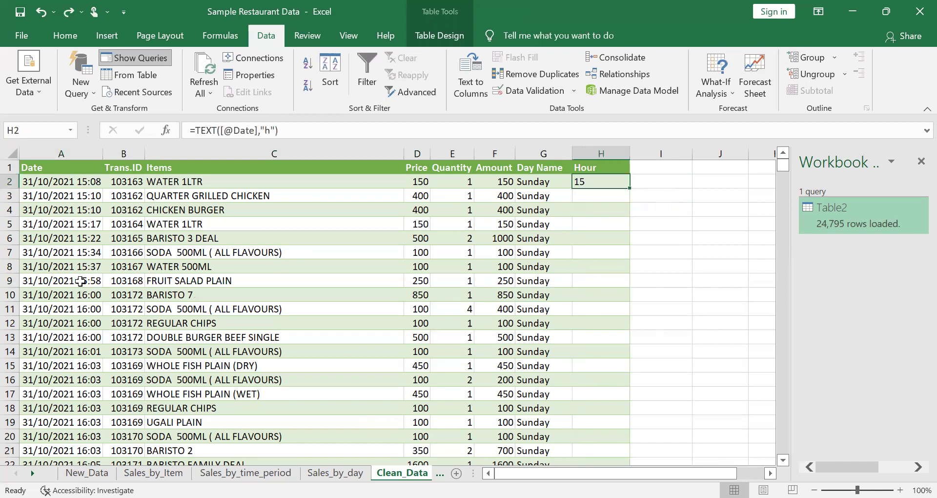
key("ctrl+z")
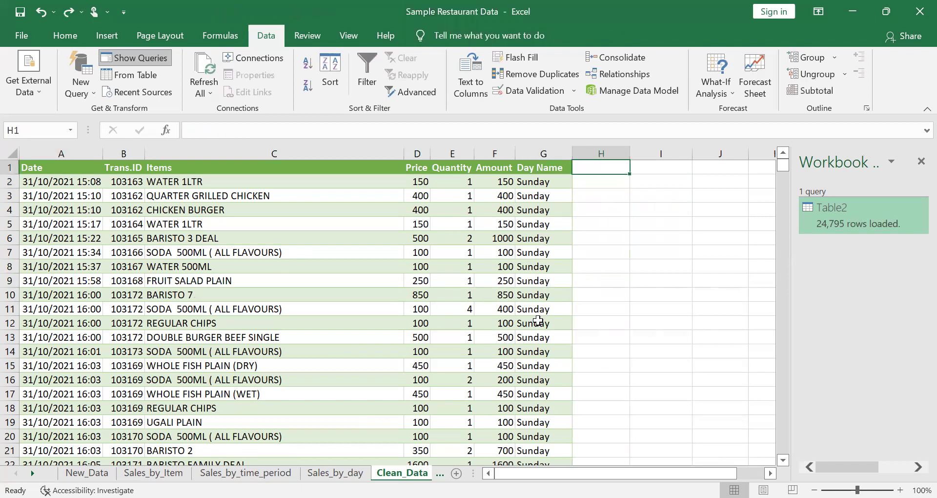
Open the Table2 workbook query for editing in the Power Query Editor.
left_click(921, 161)
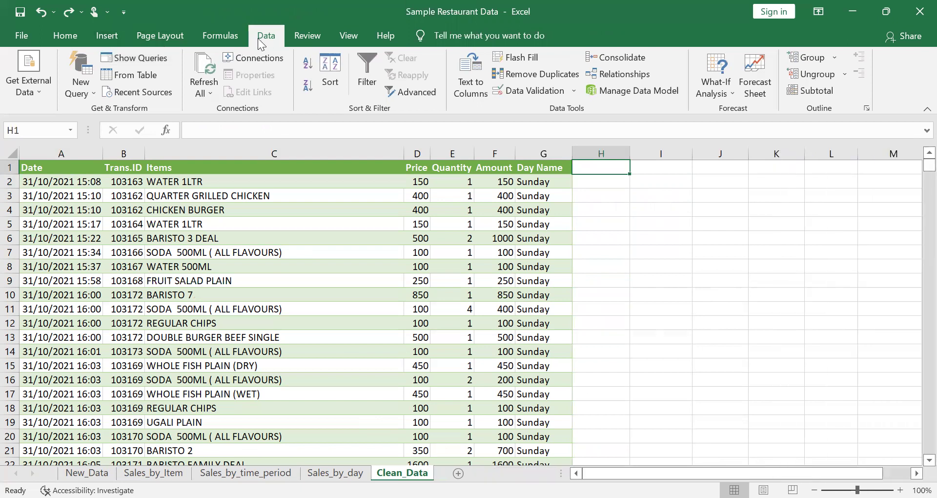
left_click(72, 32)
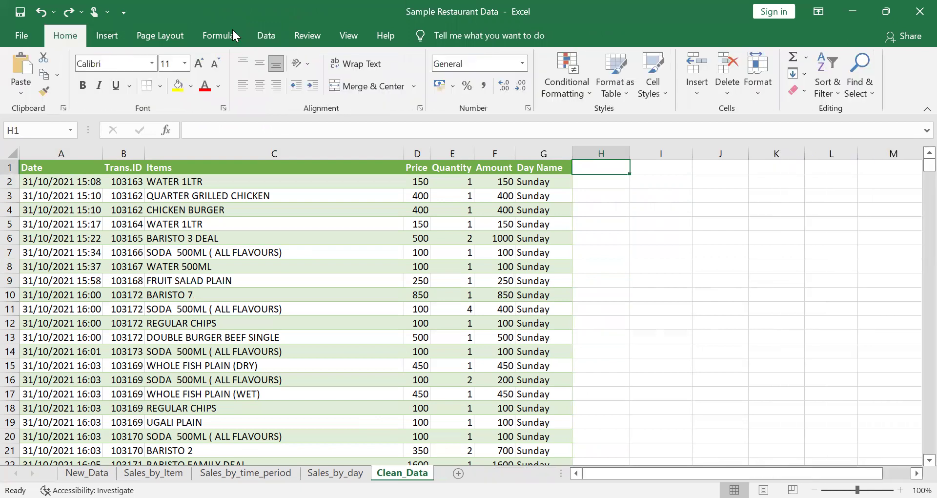
left_click(258, 36)
left_click(138, 59)
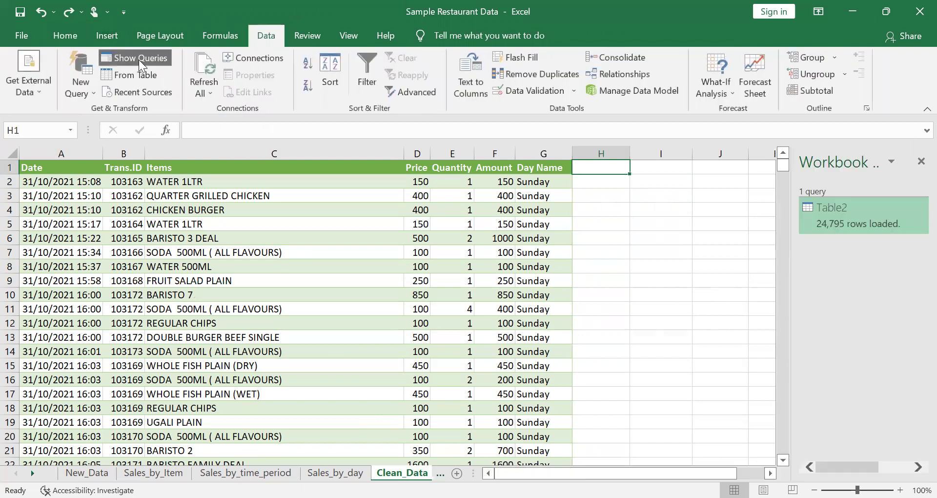
double_click(848, 219)
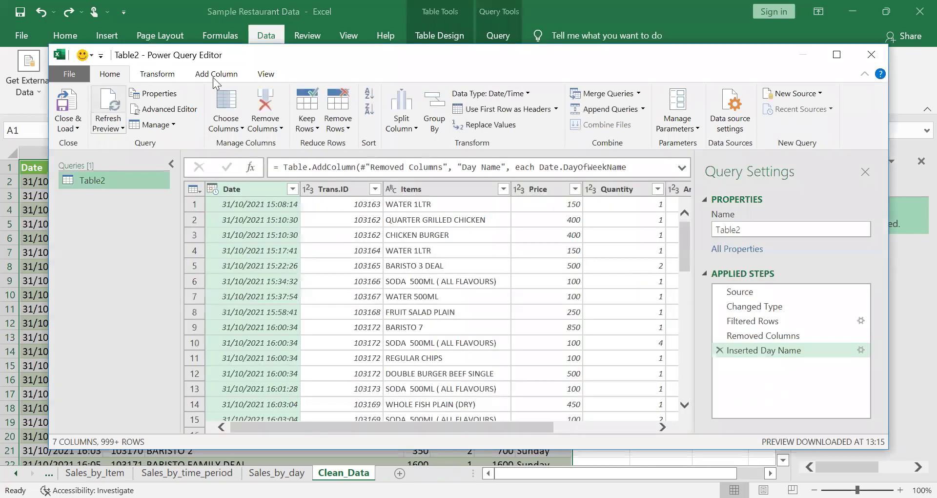
Add an Hour column to Table2 with Column From Examples, using the suggested "Hours from Date" value.
left_click(215, 74)
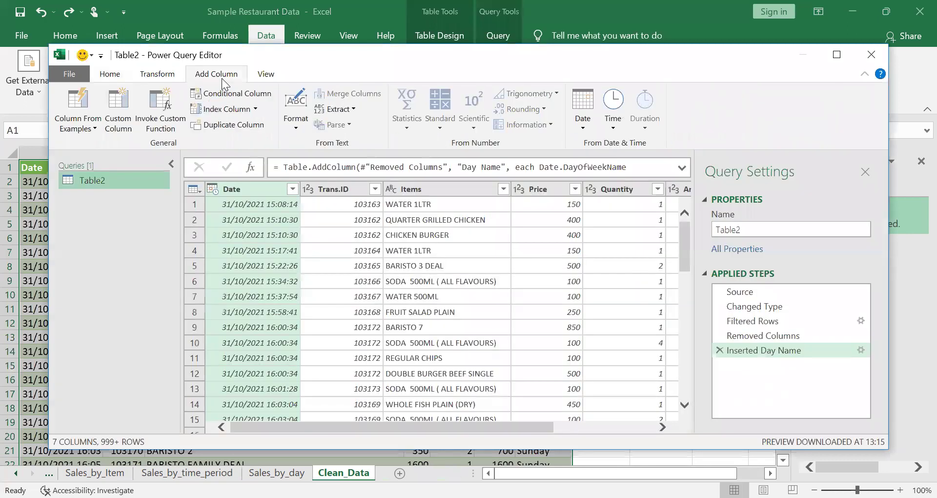
left_click(81, 98)
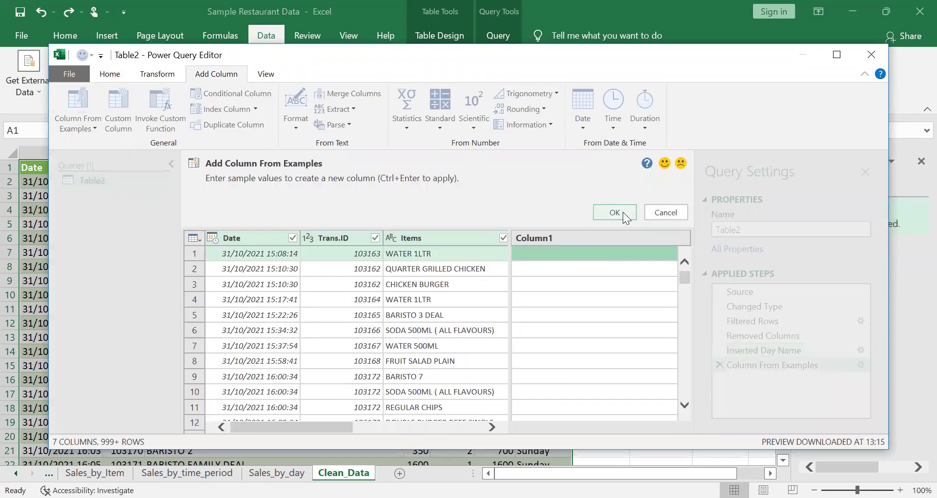
left_click(575, 251)
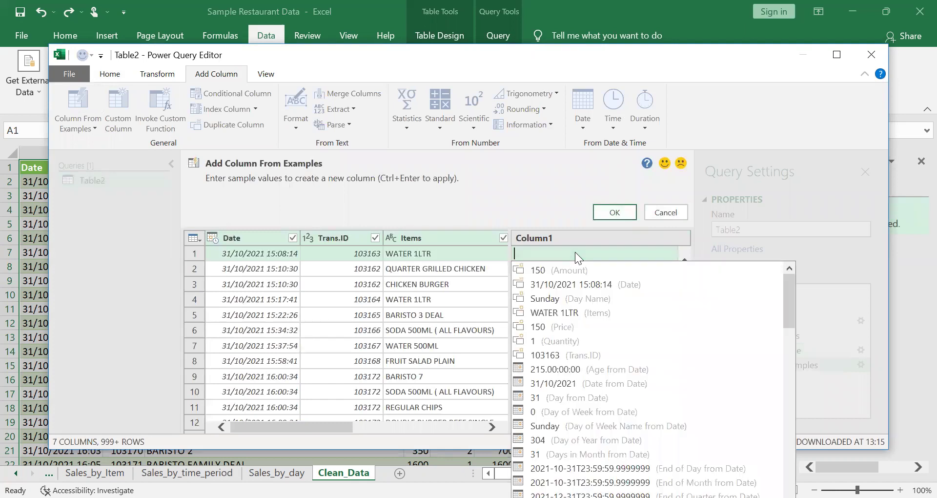
scroll(565, 374, "down", 2)
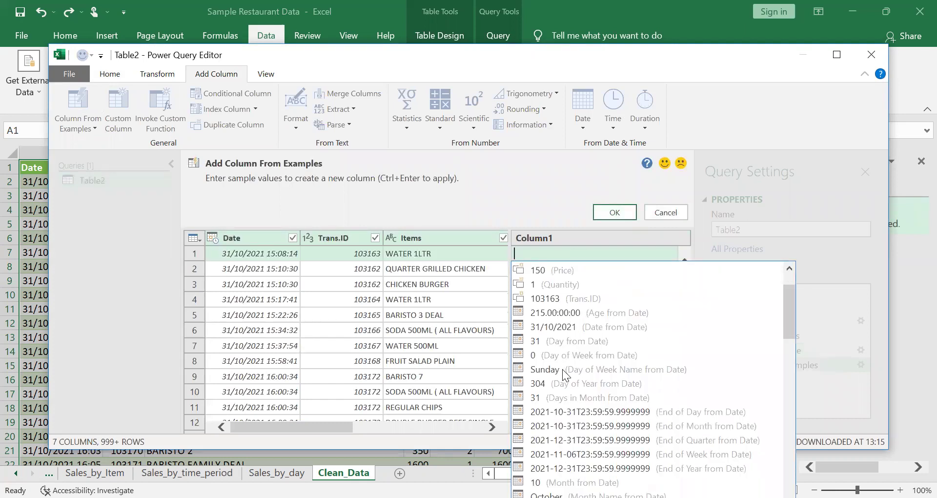
scroll(565, 375, "down", 6)
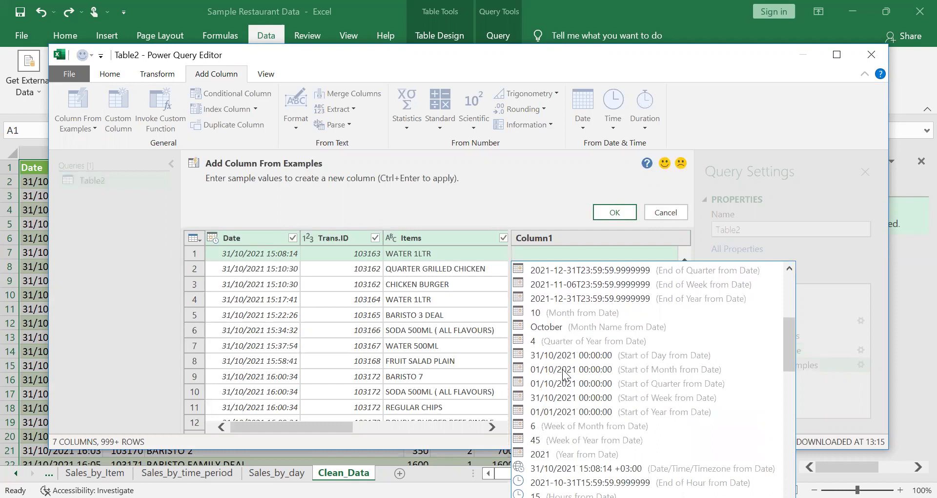
scroll(565, 375, "down", 2)
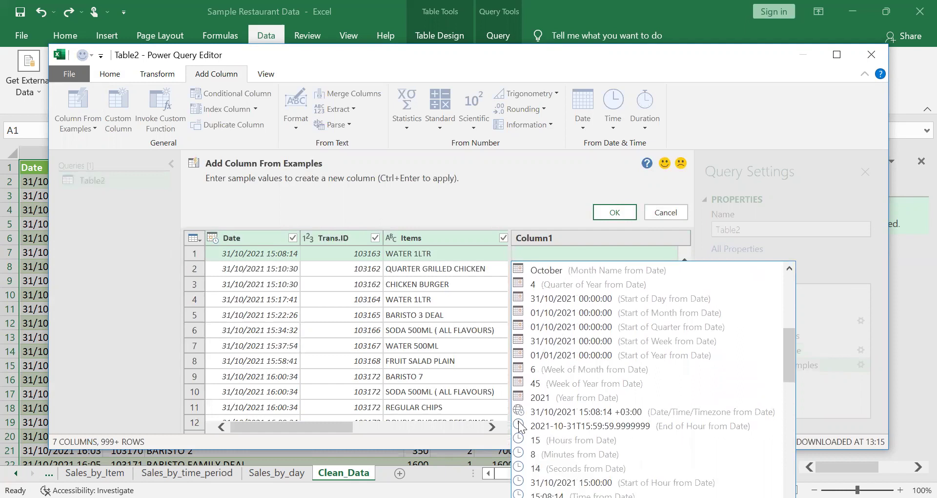
left_click(546, 441)
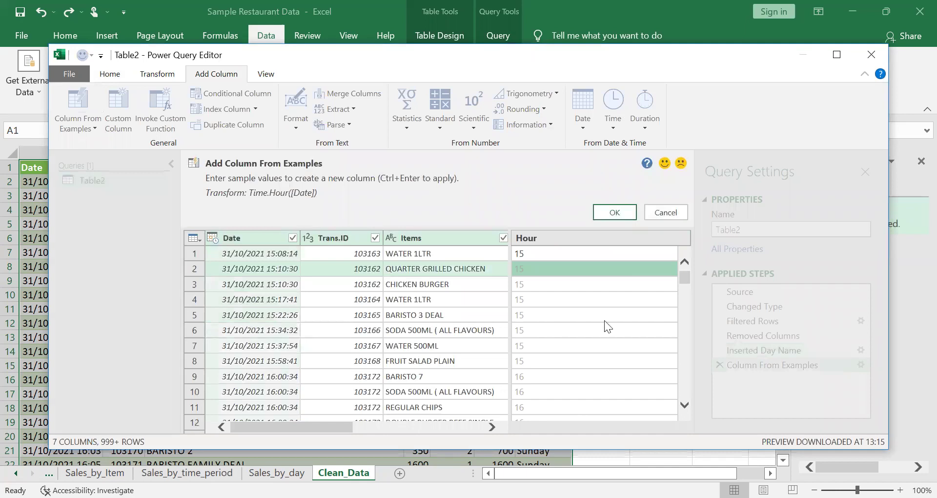
left_click(614, 213)
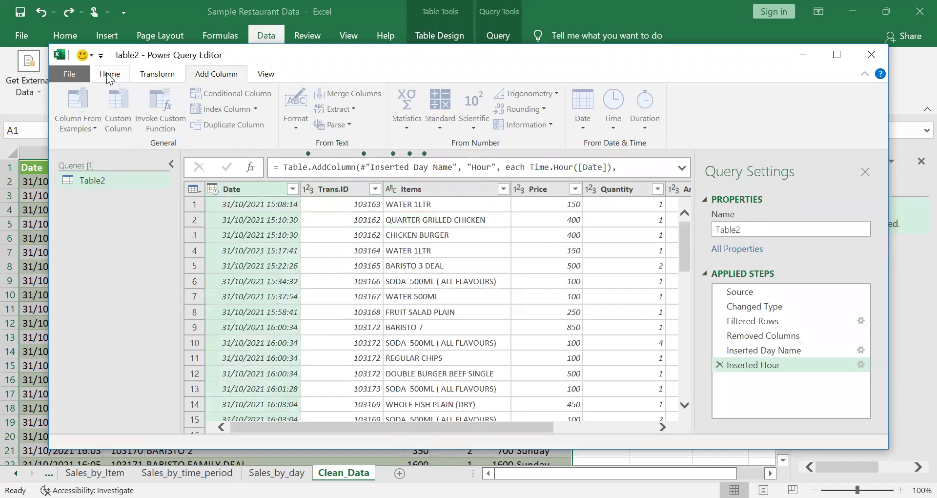
Close and load the edited query into the Clean_Data sheet, leaving only the Date header cell selected.
left_click(110, 74)
left_click(68, 102)
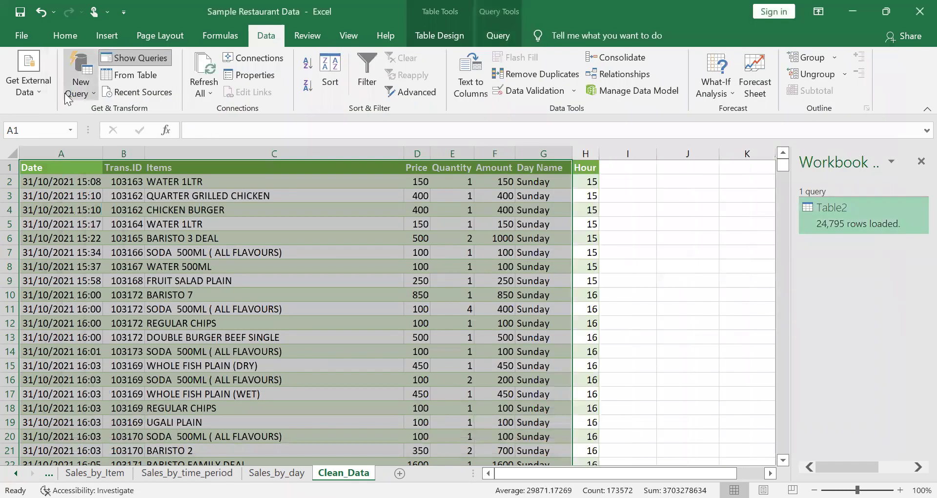
left_click(274, 168)
left_click(61, 167)
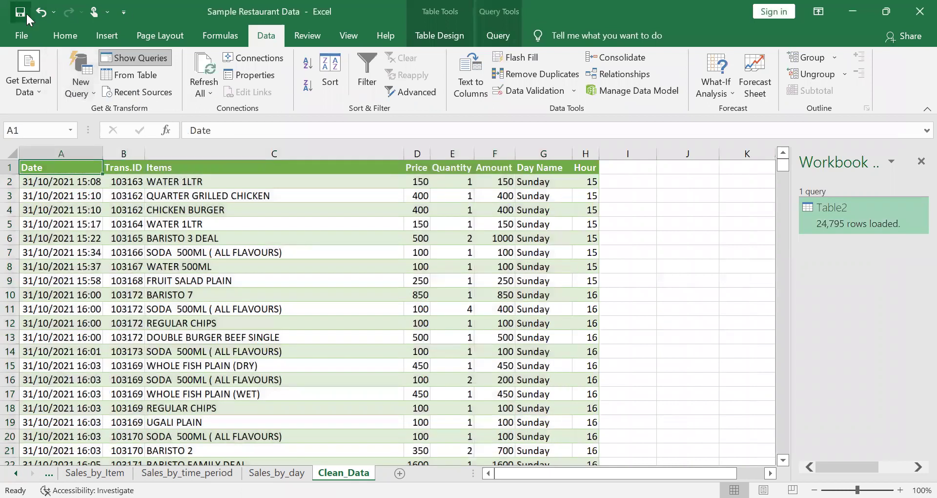
left_click(65, 36)
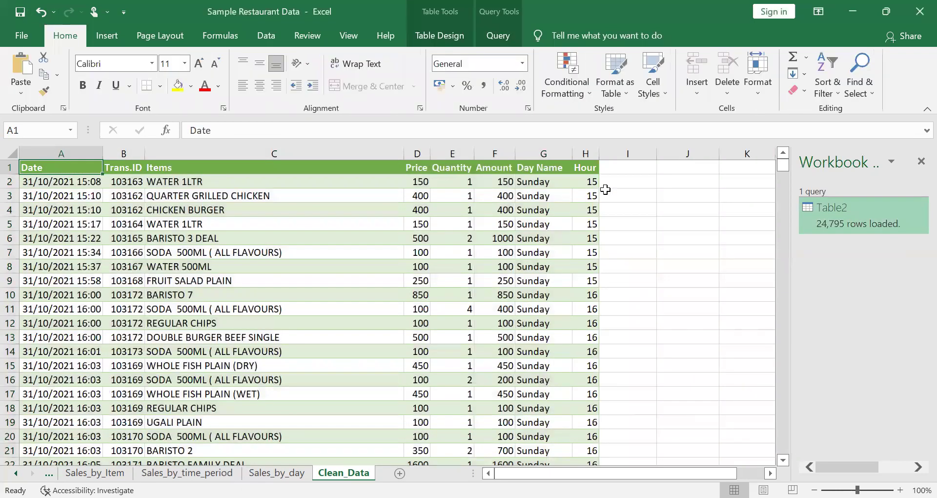
left_click(505, 149)
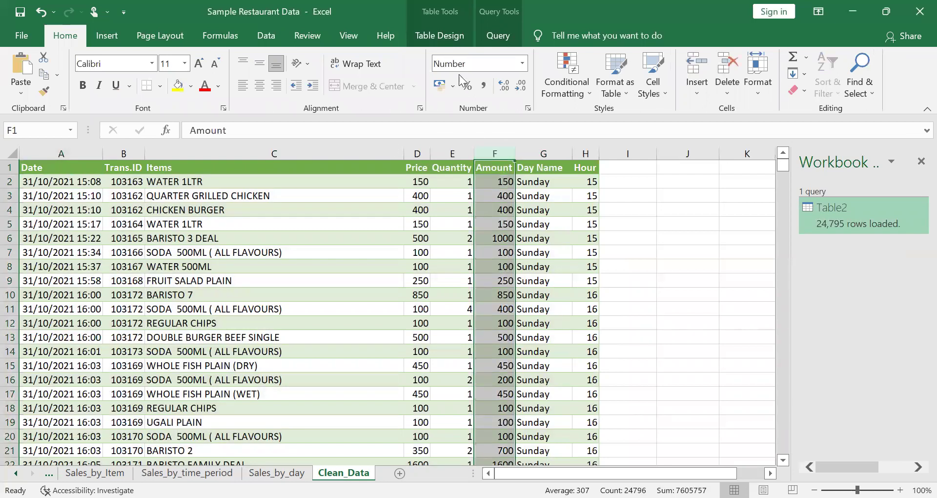
key("Right")
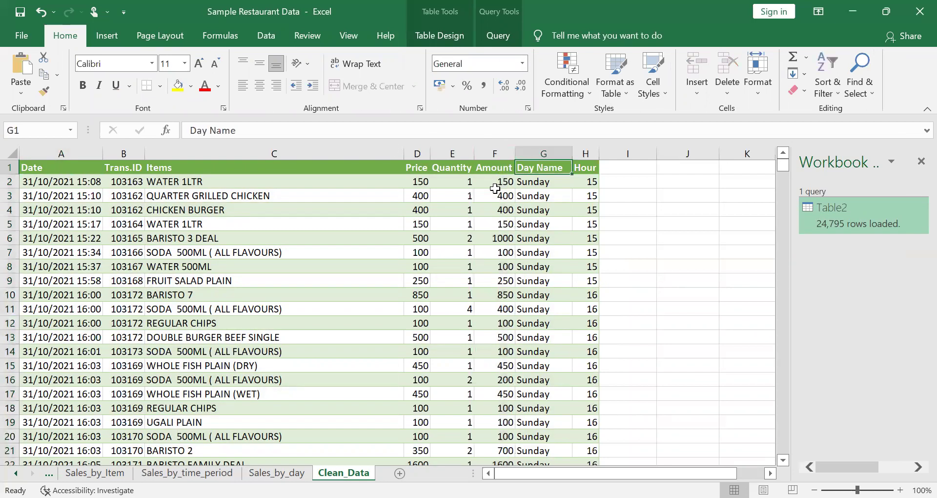
key("Right")
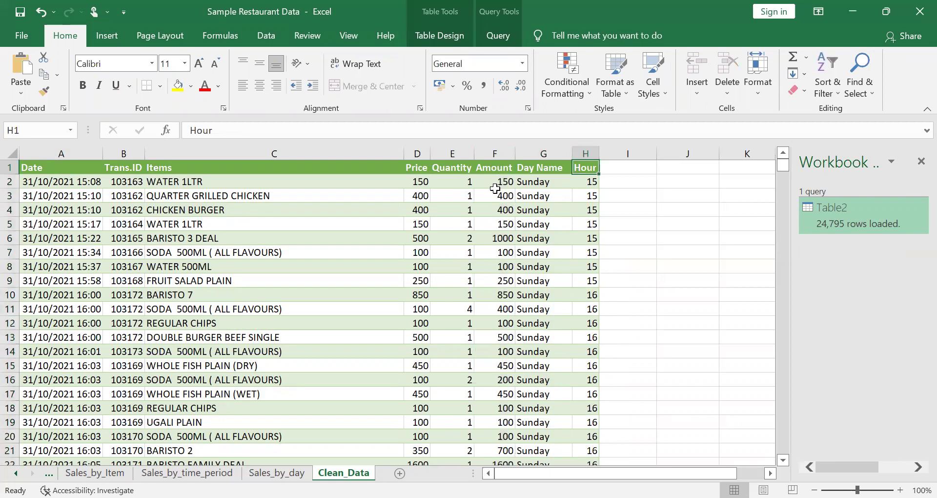
Insert a PivotTable on a new worksheet, using the whole Table2_2 table as its source.
left_click(101, 37)
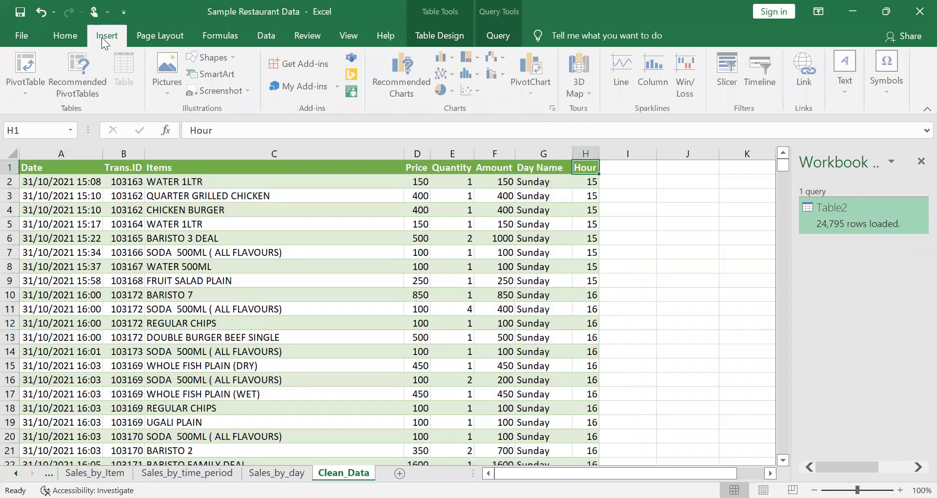
left_click(14, 65)
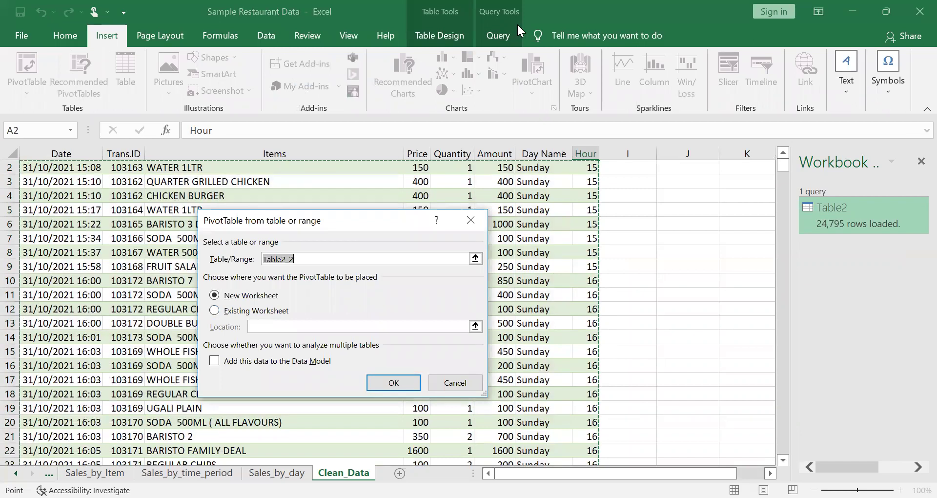
key("Return")
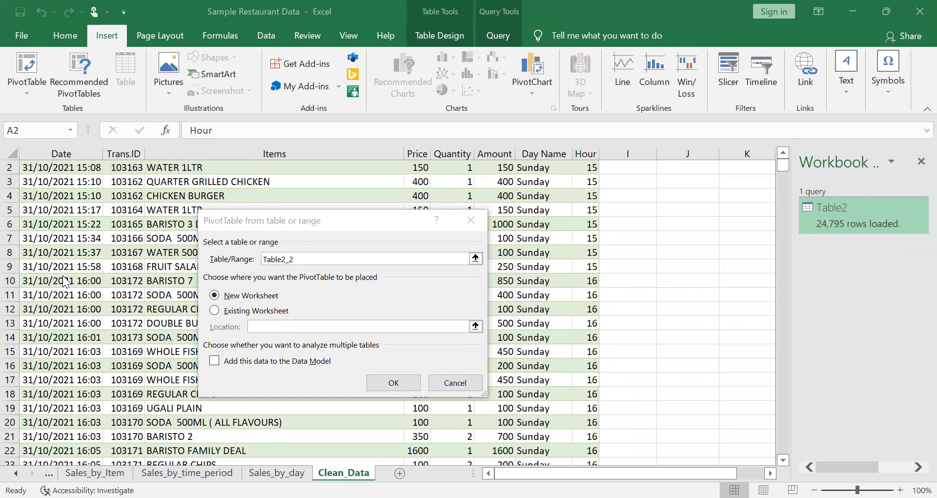
left_click(85, 238)
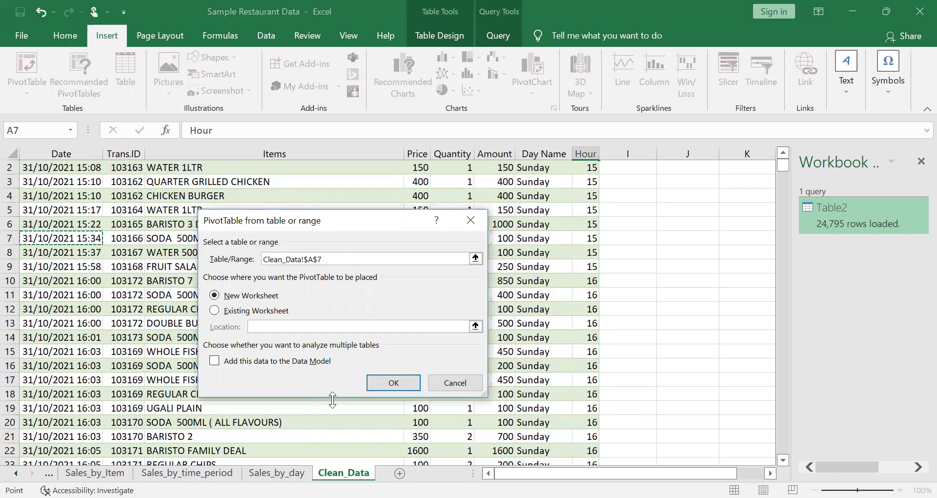
left_click(381, 388)
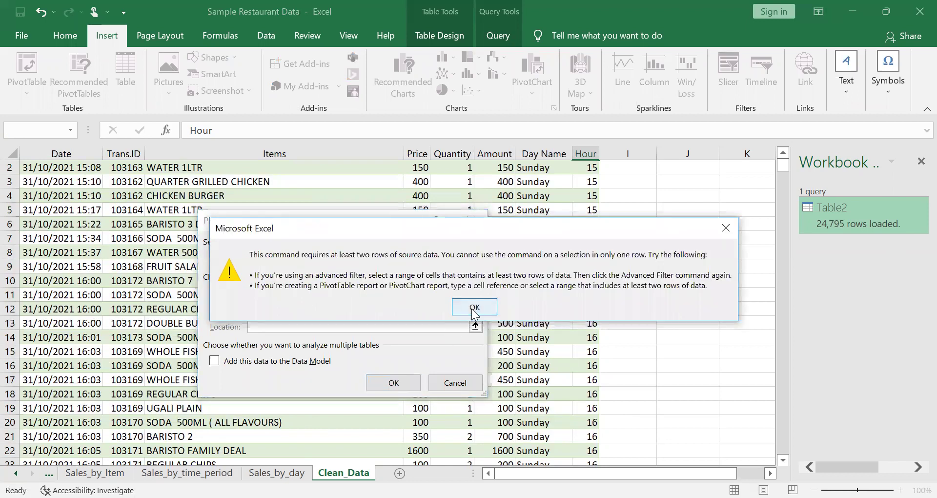
left_click(473, 307)
left_click(100, 306)
key("ctrl+a")
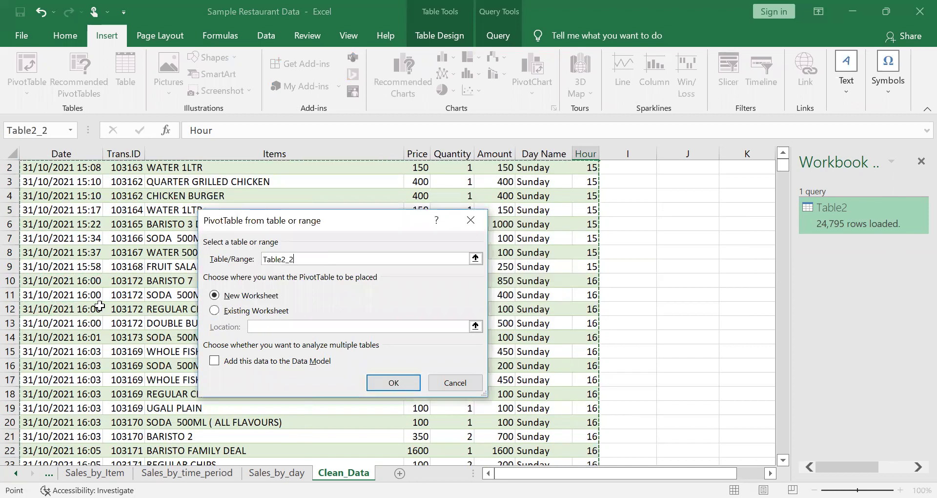
left_click(405, 379)
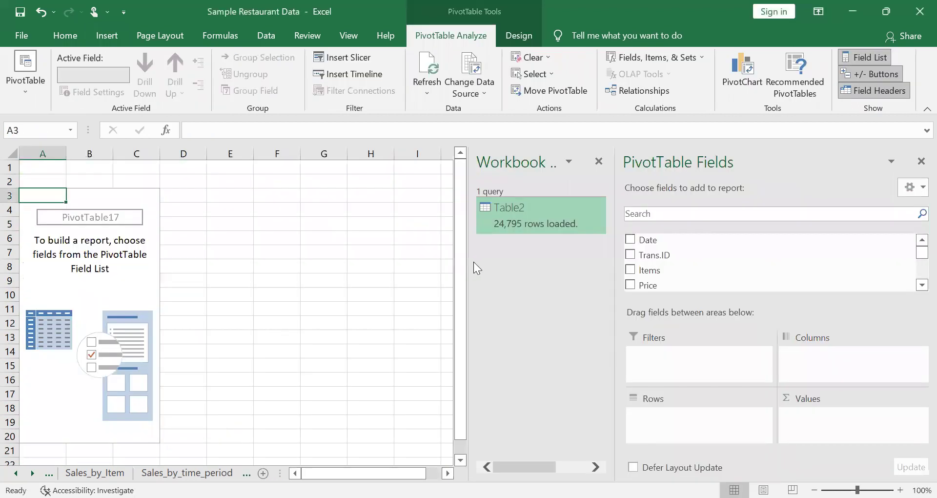
Close the workbook queries pane and rename the new PivotTable sheet as Peak_hours.
left_click(599, 161)
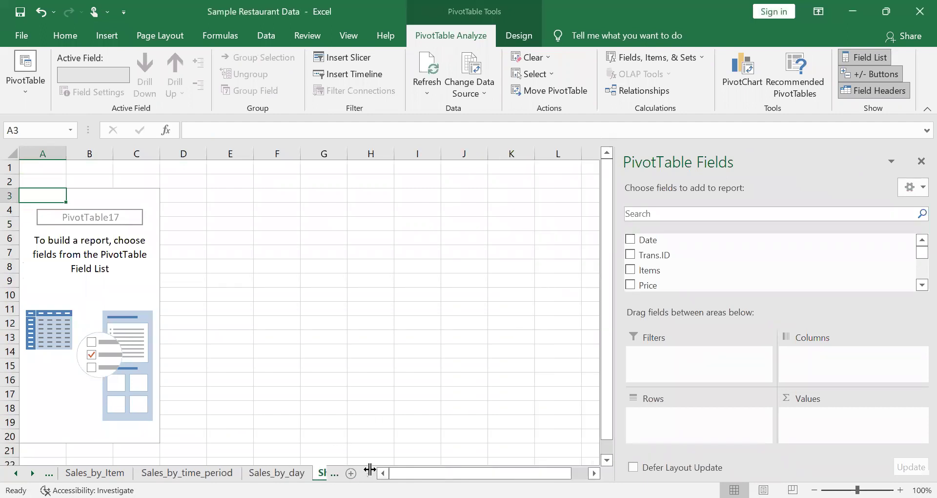
left_click_drag(368, 470, 488, 469)
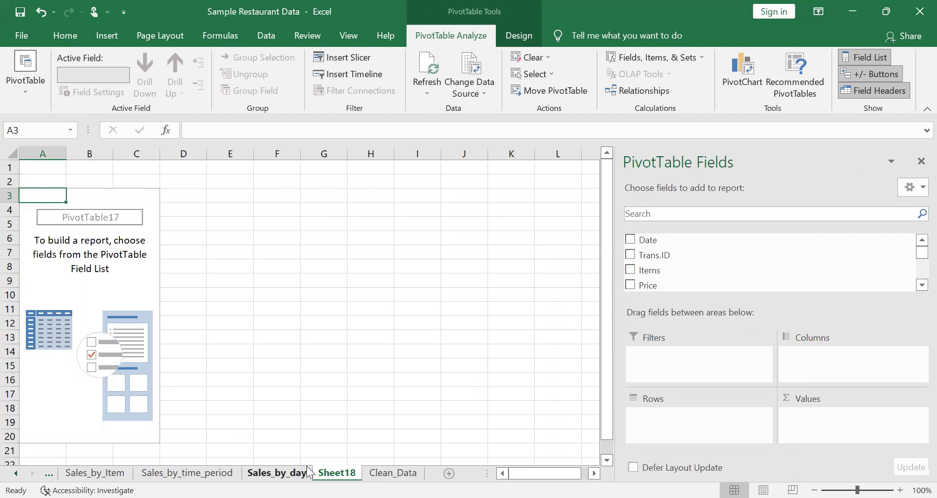
right_click(335, 471)
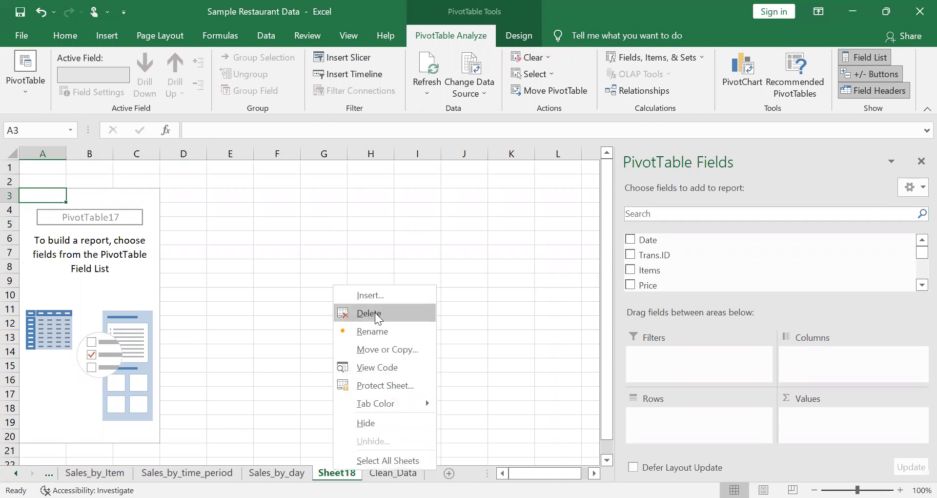
left_click(371, 331)
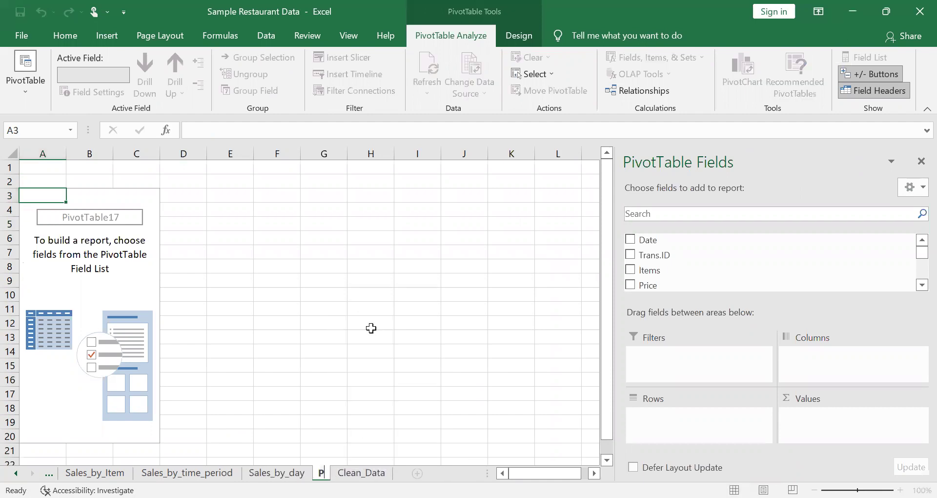
type("Peak_hours")
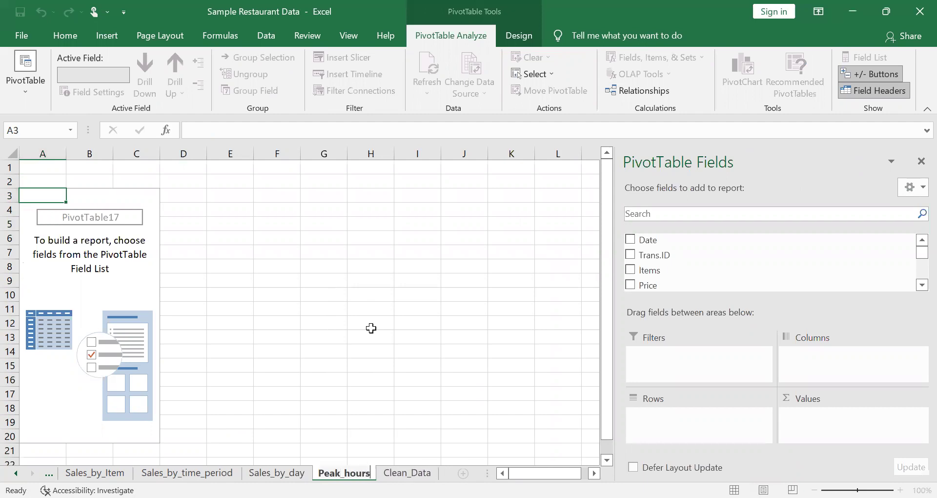
key("Return")
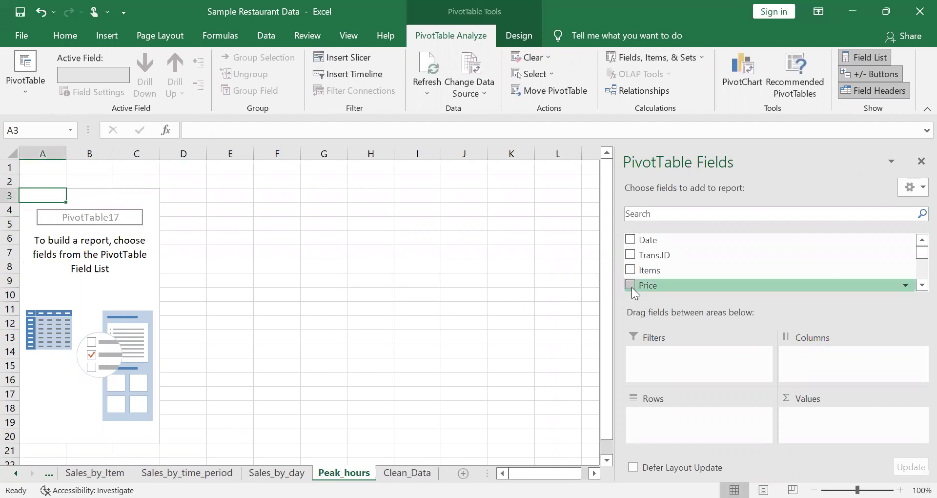
Build the PivotTable with Hour as the row field and the count of Items as the values.
scroll(654, 269, "down", 1)
scroll(654, 270, "down", 1)
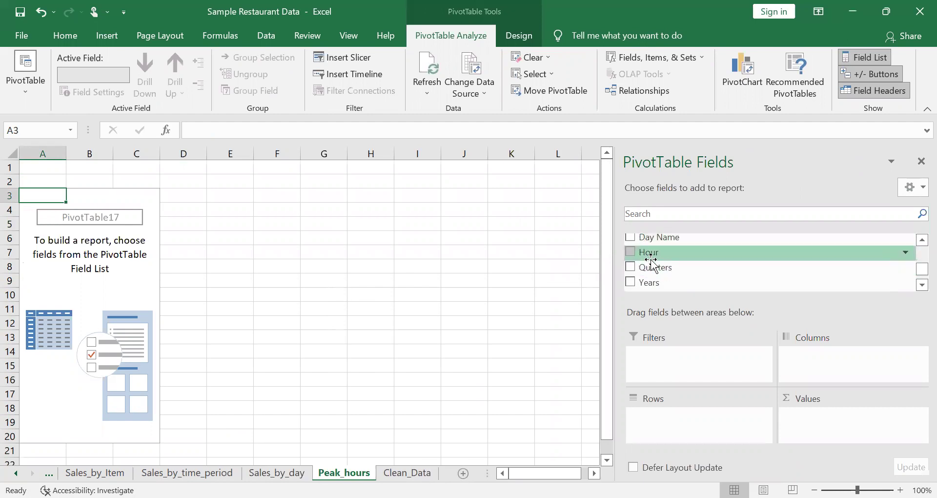
left_click_drag(652, 260, 683, 419)
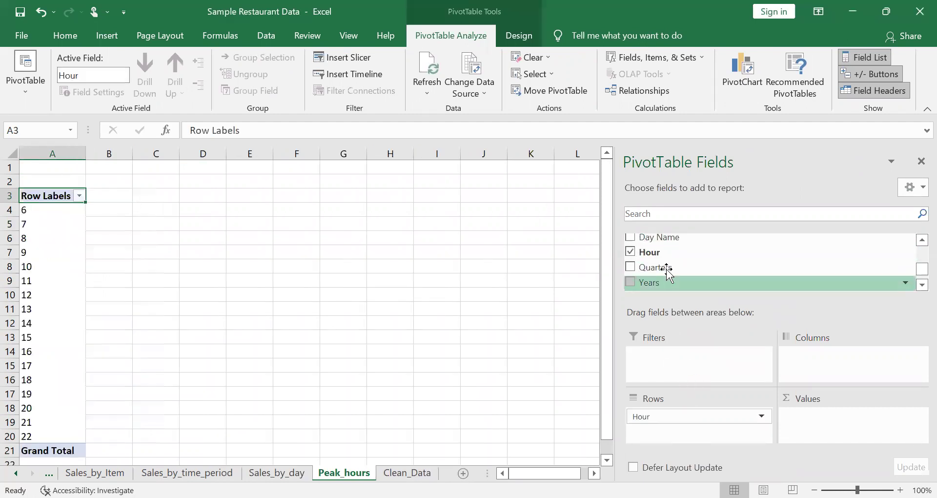
scroll(666, 271, "up", 2)
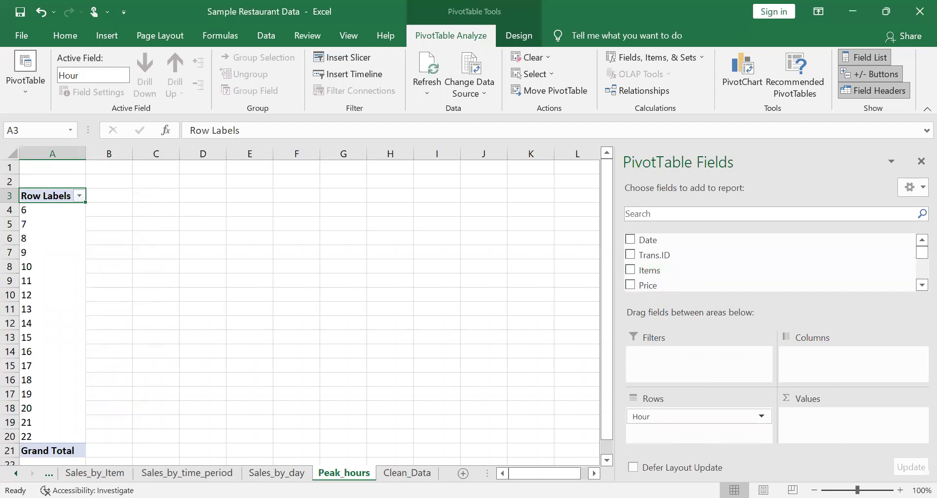
left_click_drag(649, 270, 833, 416)
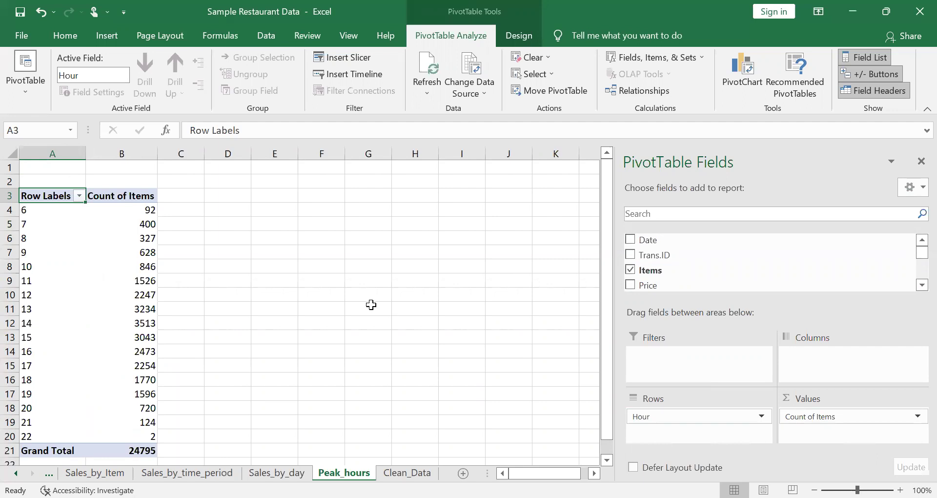
Insert a PivotChart of the basic Line type from the hourly item counts.
left_click(57, 250)
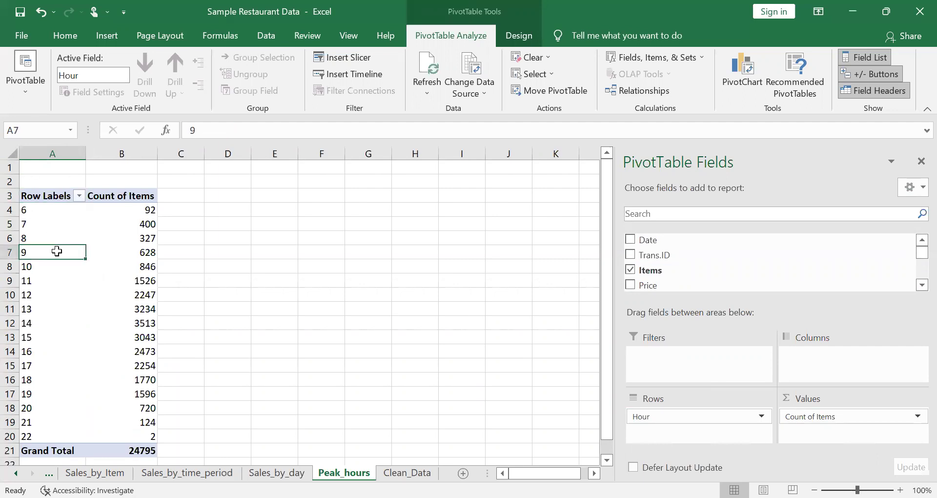
left_click(737, 67)
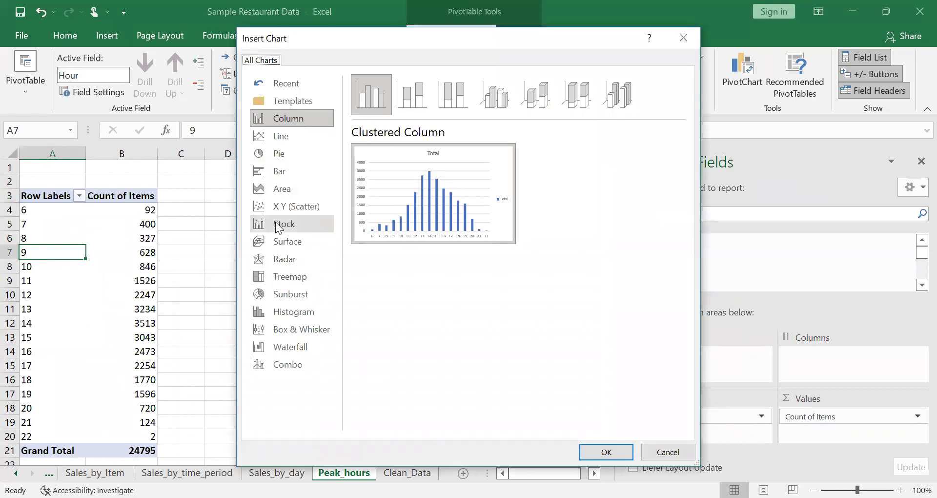
left_click(280, 137)
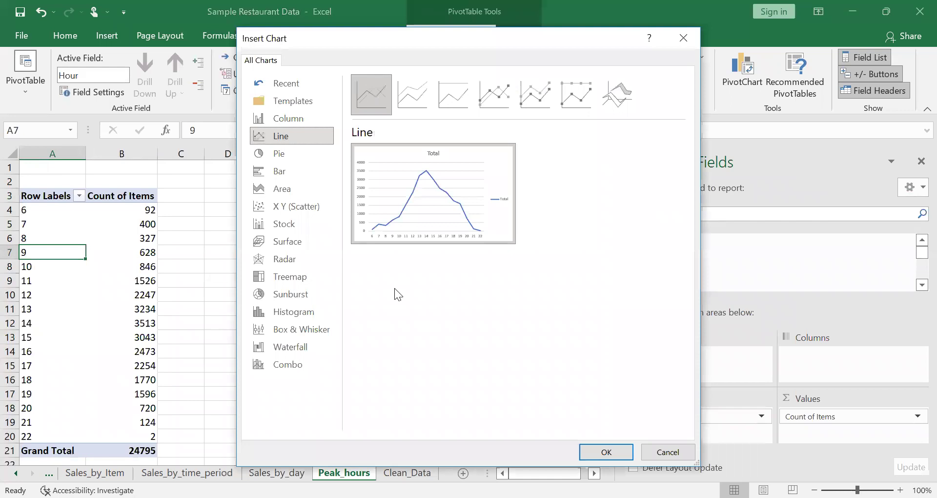
left_click(500, 103)
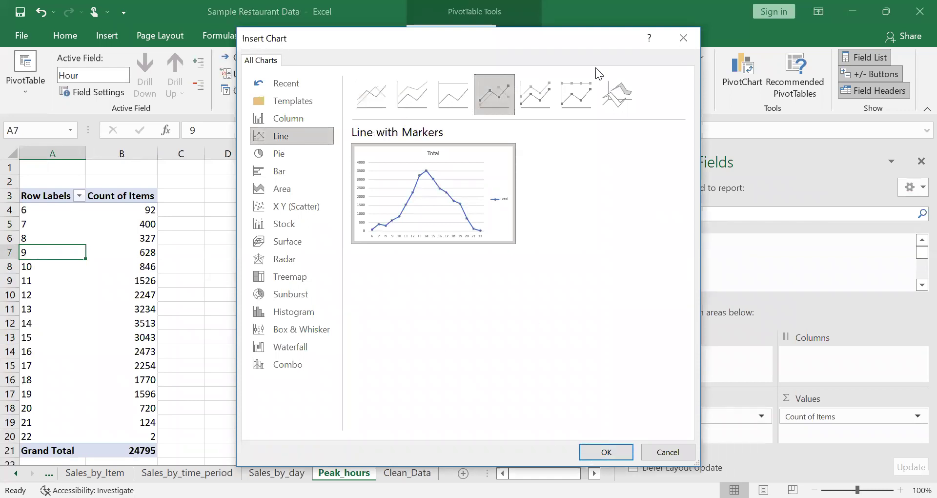
left_click(548, 91)
left_click(389, 90)
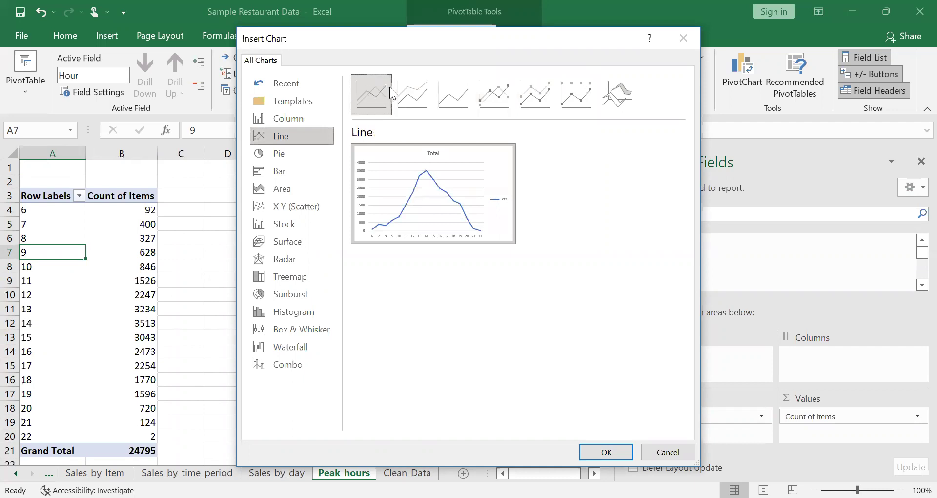
left_click(605, 455)
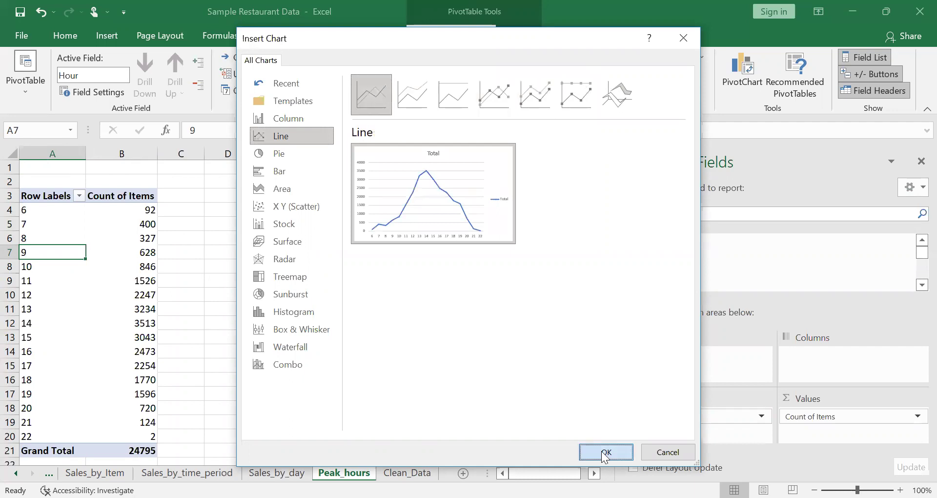
Delete the line chart's legend and hide all field buttons on the chart.
left_click(449, 322)
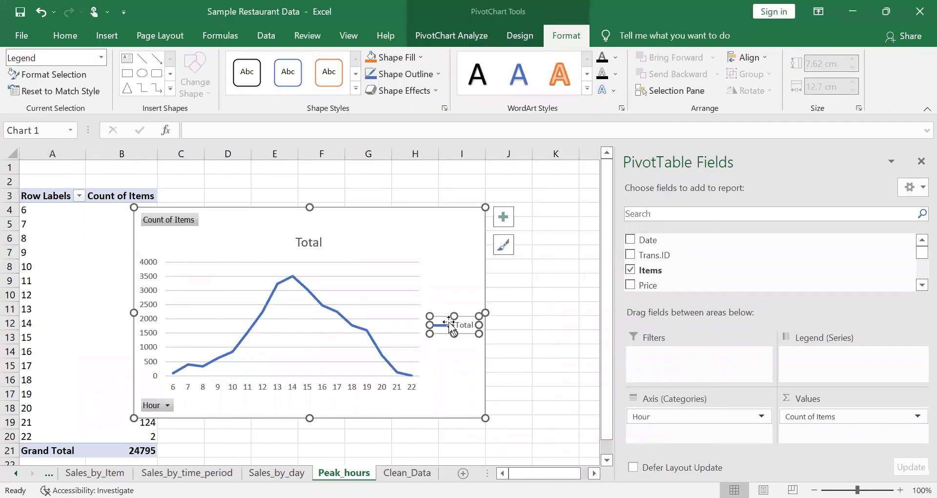
key("Delete")
right_click(161, 408)
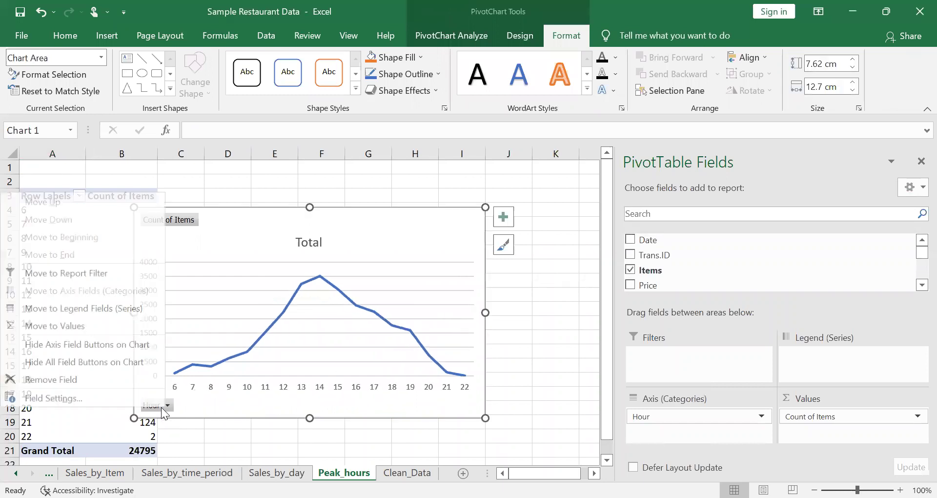
left_click(124, 365)
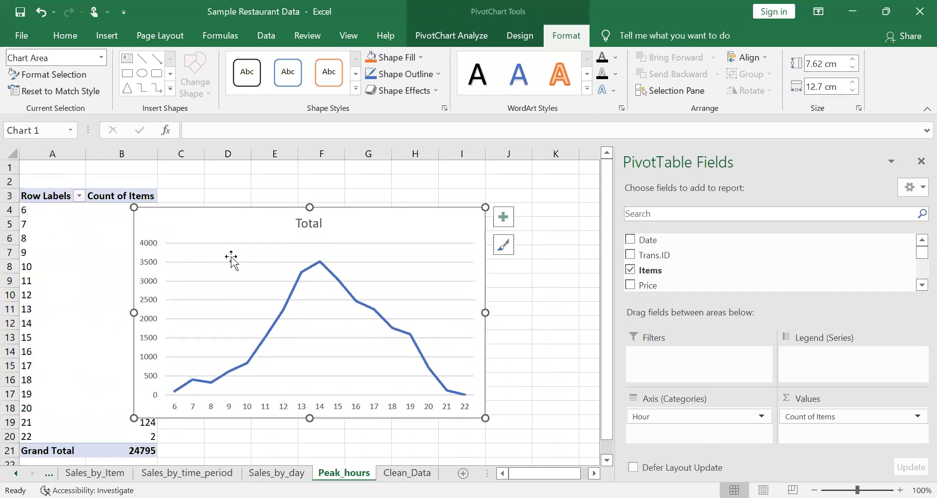
Change the chart title to "Peak hours" and move the chart clear of the PivotTable, with its corner at cell E3.
left_click(305, 223)
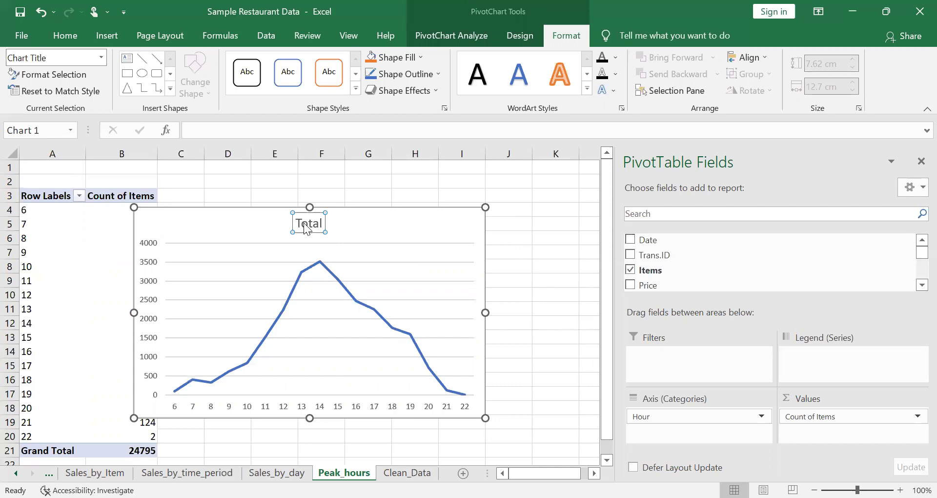
double_click(305, 225)
type("Peak hours")
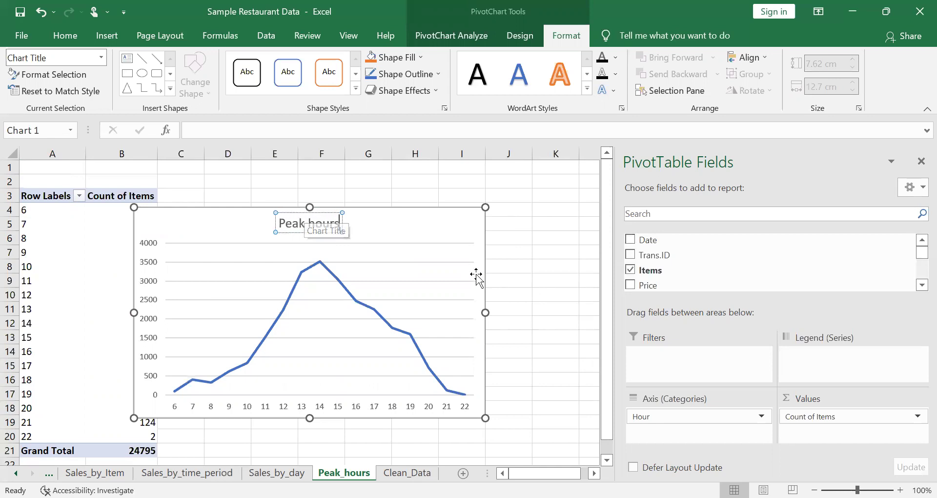
left_click(575, 277)
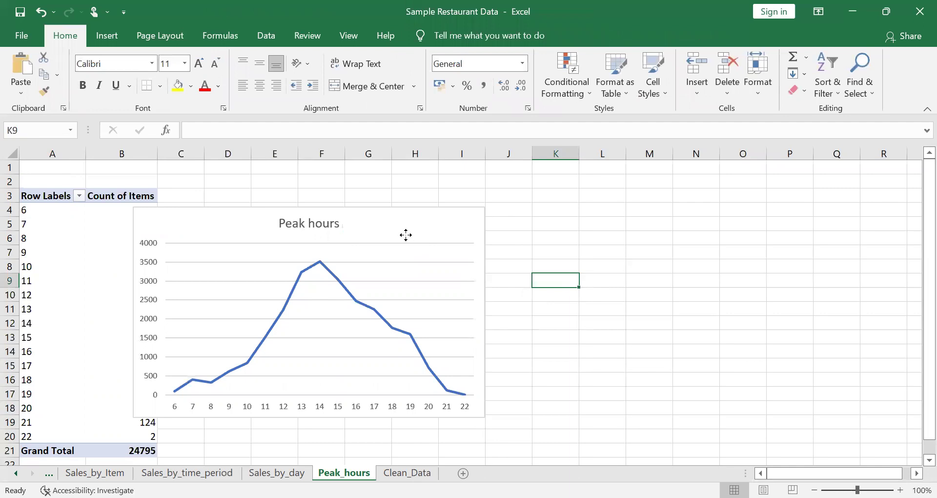
left_click_drag(525, 222, 527, 220)
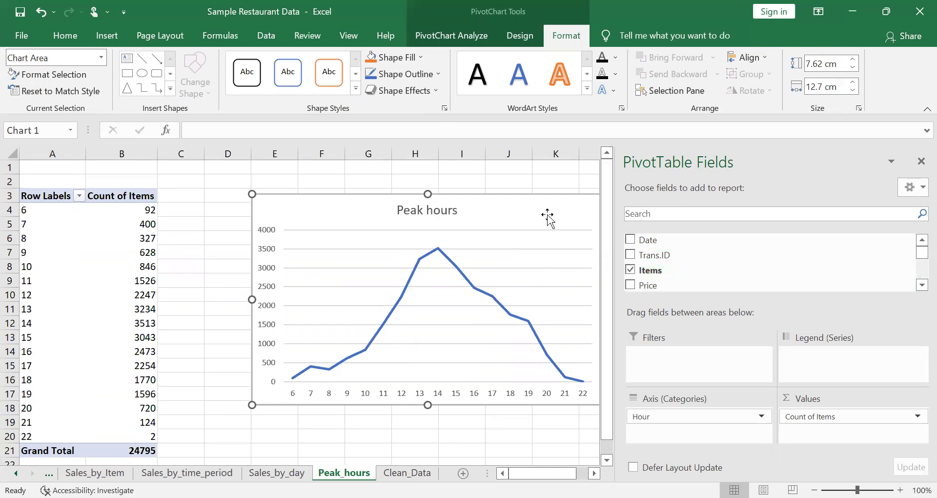
left_click(292, 179)
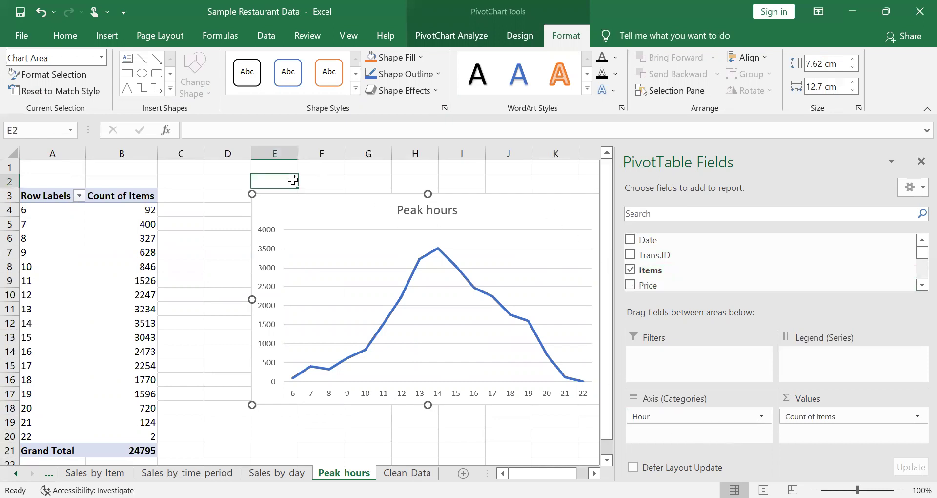
Insert an Items slicer for the Peak hours chart and place it beside the chart, over columns M to P.
left_click(460, 227)
left_click(436, 30)
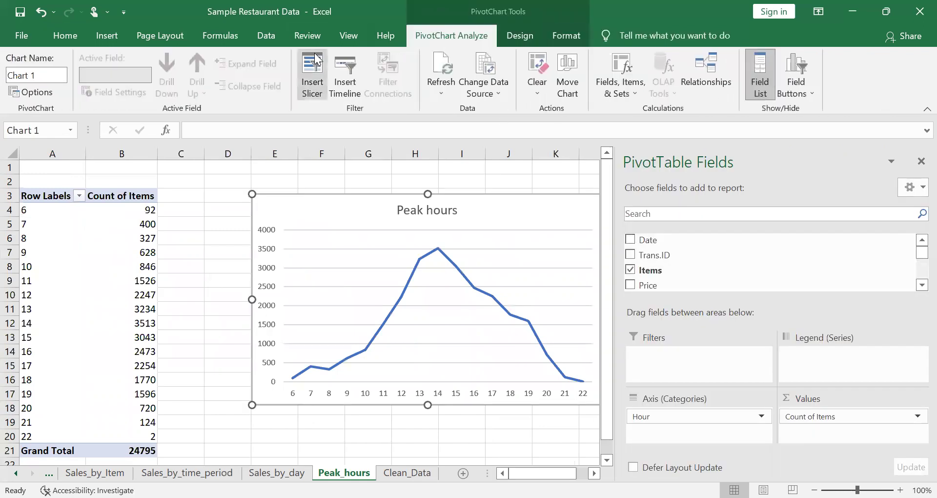
left_click(316, 58)
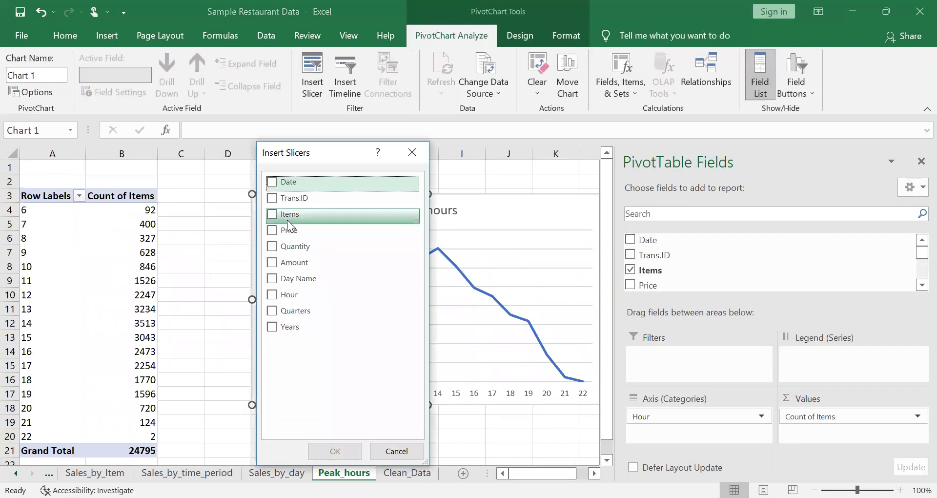
left_click(283, 215)
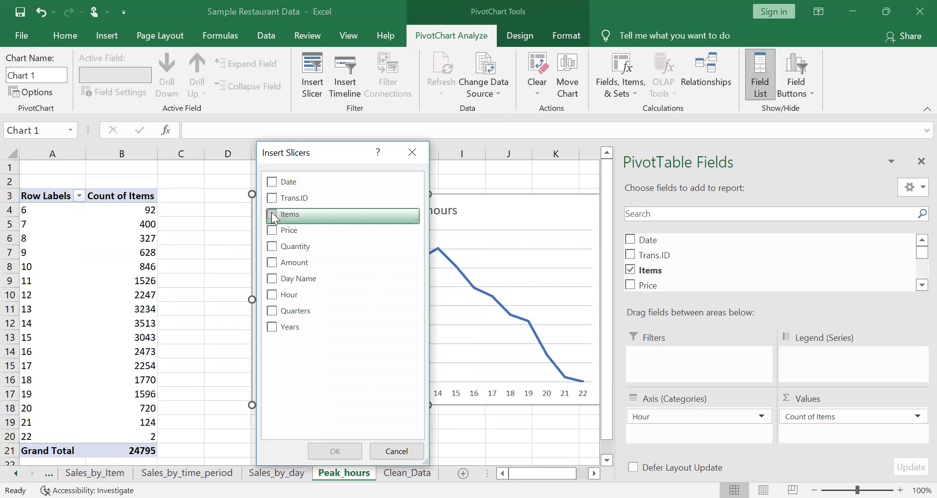
left_click(271, 213)
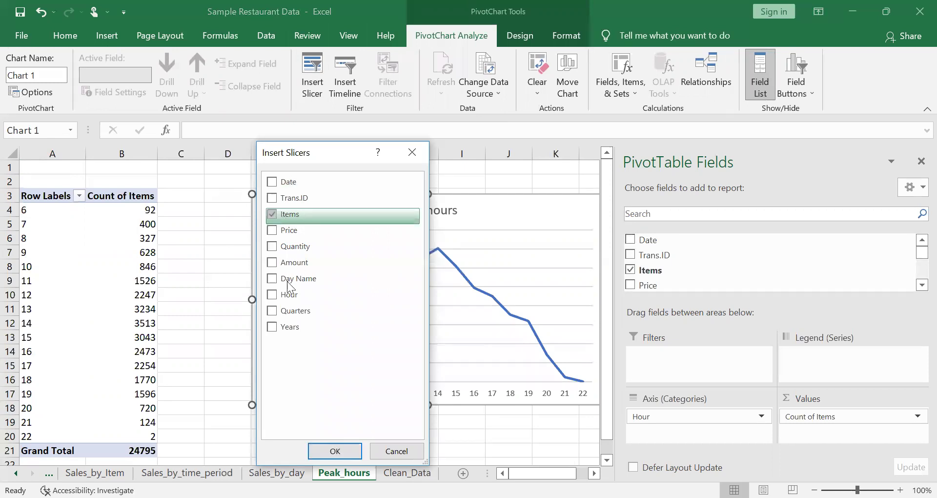
left_click(334, 451)
left_click_drag(303, 229, 700, 221)
Filter the chart by AMERICANO SINGLE and by BARISTO 10 in turn, and delete the Items slicer.
left_click(691, 328)
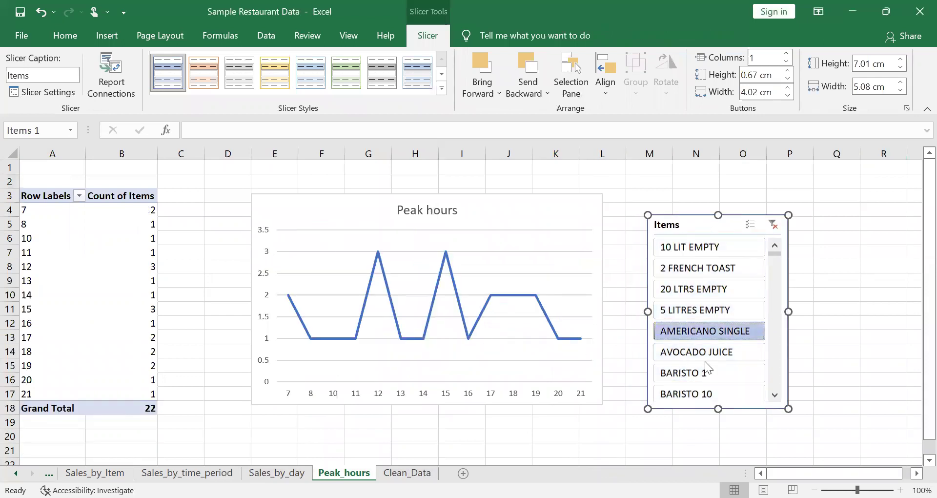
left_click(728, 395)
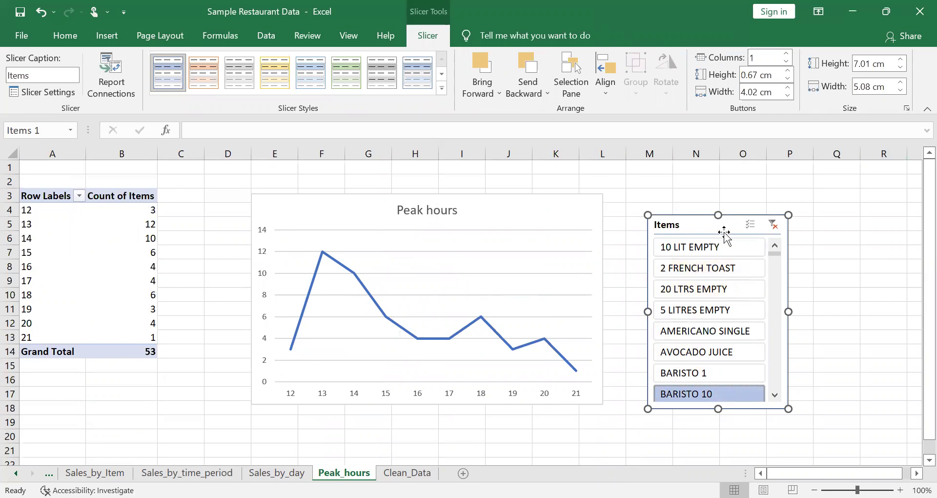
key("Delete")
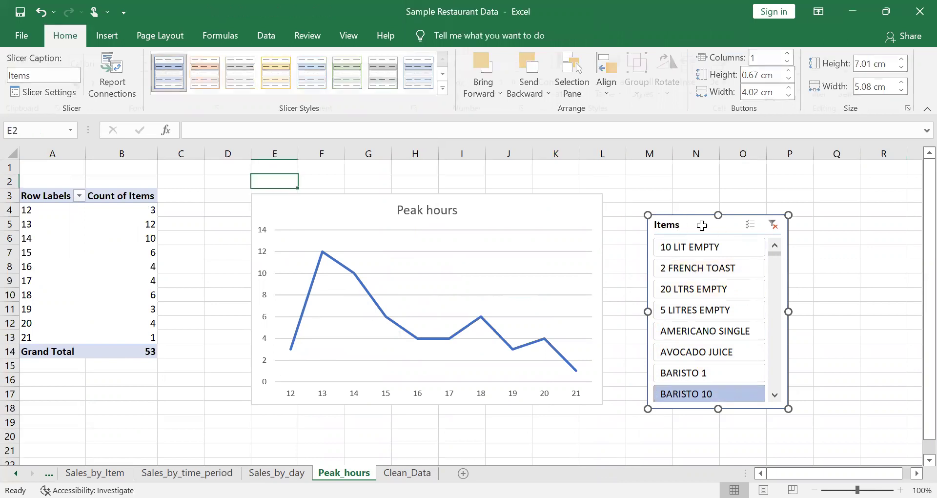
Set the PivotTable's Hour field to show items with no data.
left_click(53, 194)
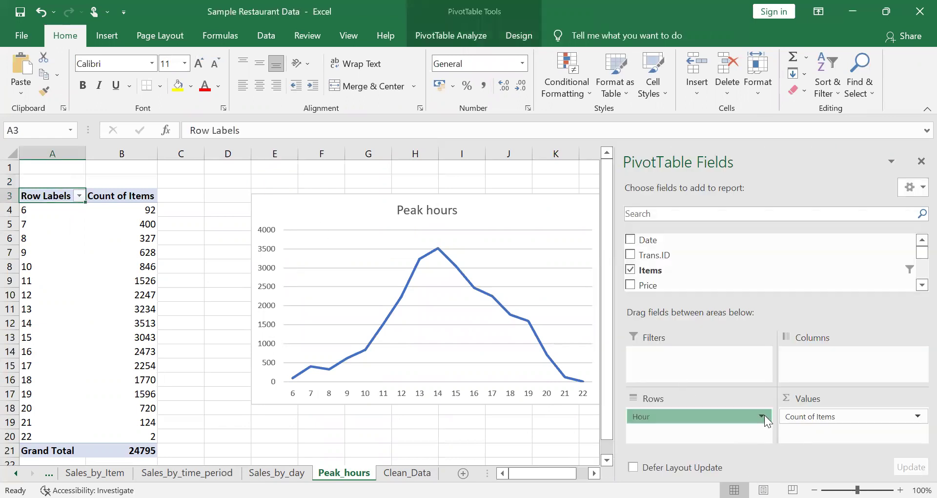
left_click(765, 416)
left_click(684, 398)
left_click(330, 194)
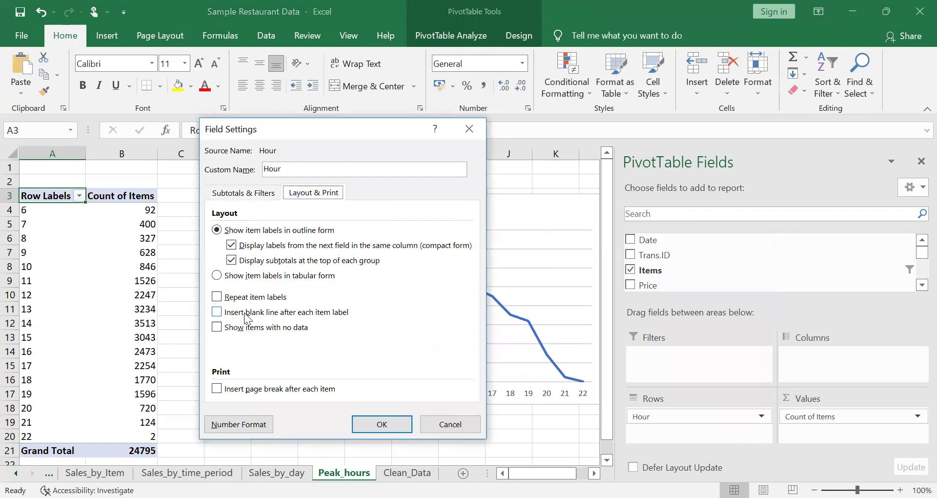
left_click(217, 327)
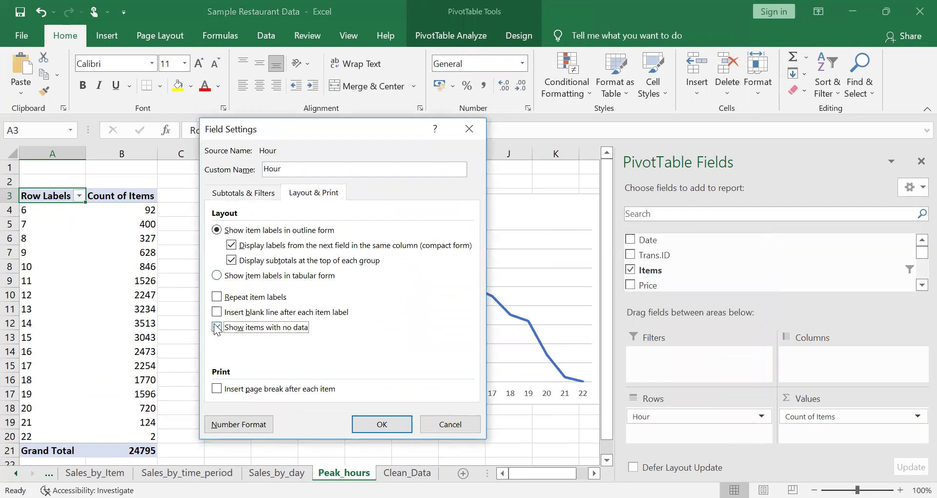
left_click(367, 425)
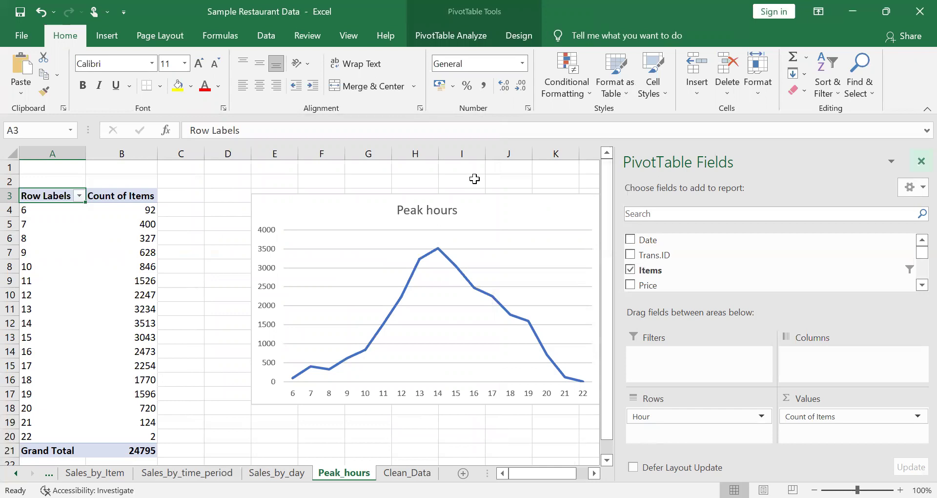
Add a slicer for Items to the Peak hours chart again and move it clear of the chart, starting at column M.
left_click(494, 204)
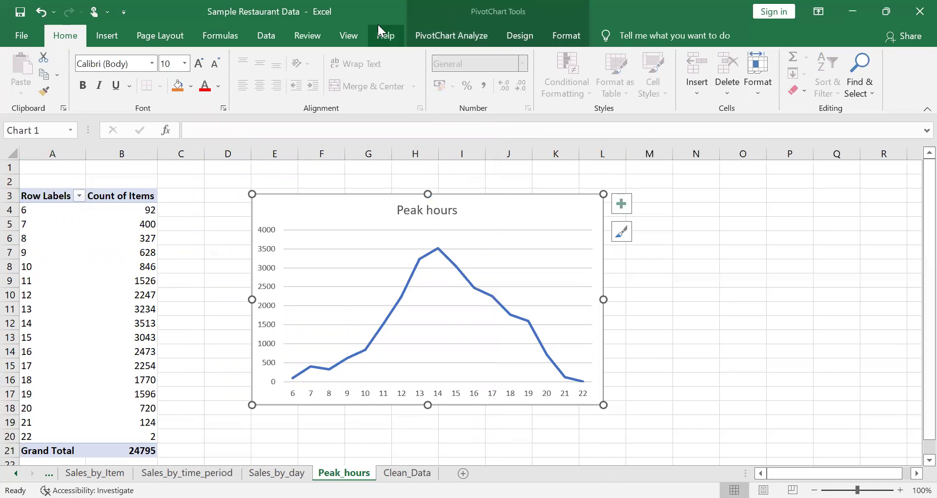
left_click(429, 33)
left_click(309, 61)
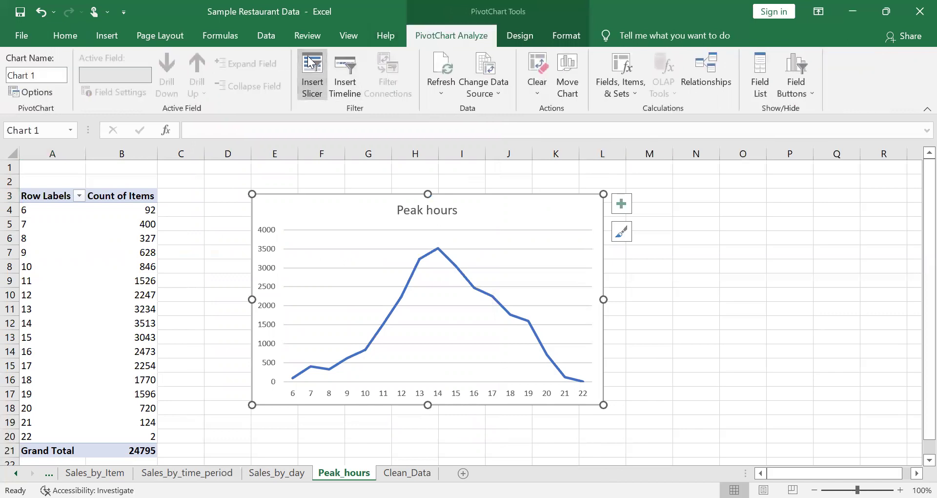
left_click(271, 215)
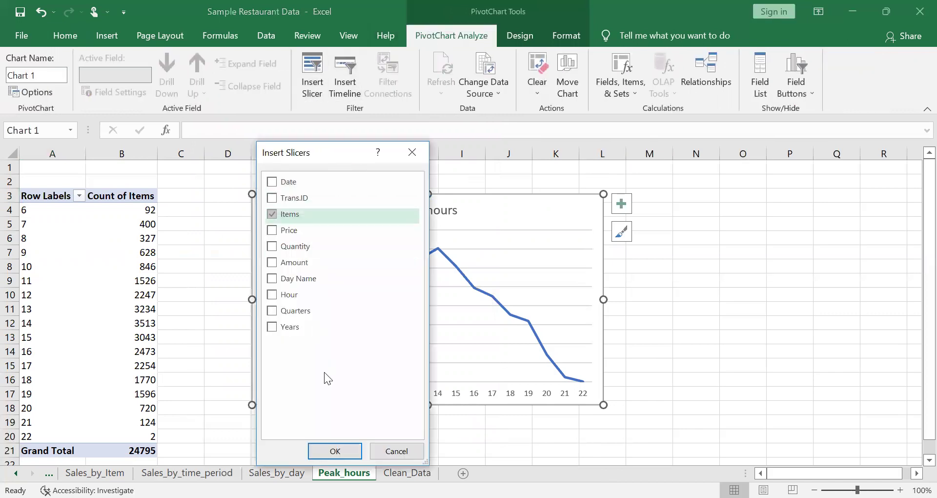
left_click(337, 456)
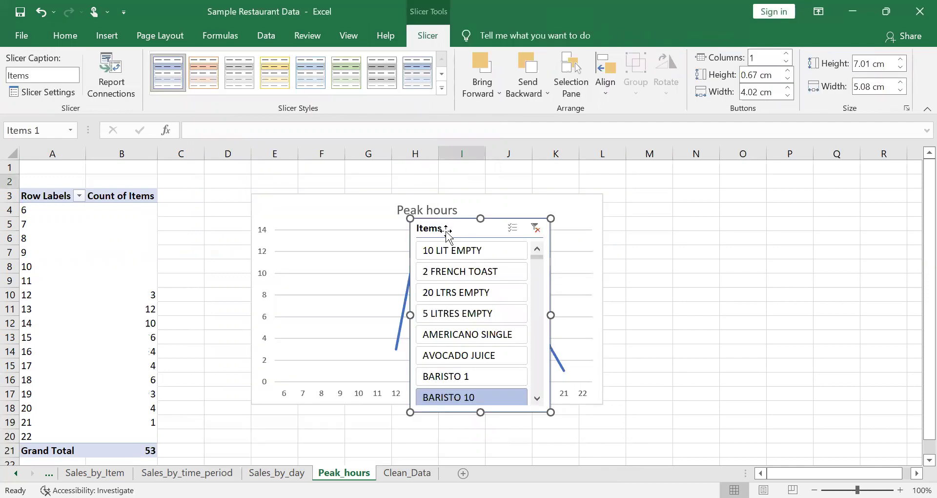
left_click_drag(485, 230, 674, 211)
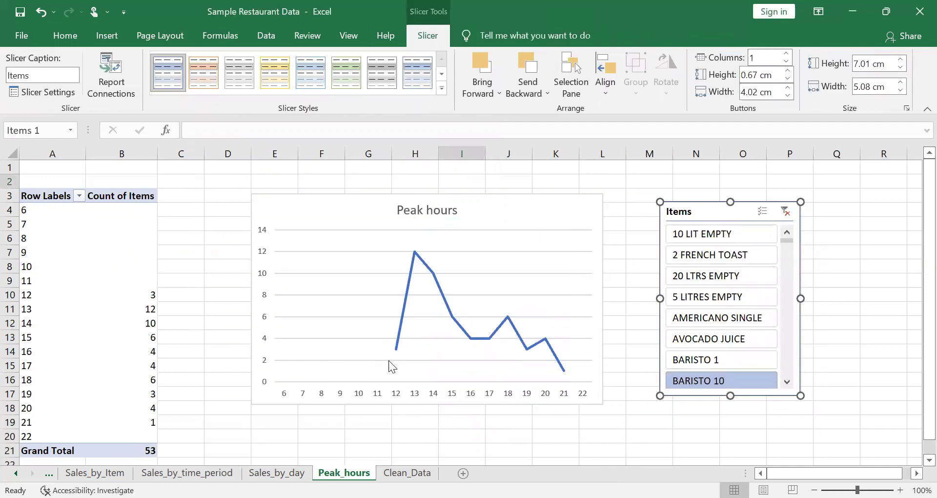
Compare the hourly curves of BARISTO 1, BARISTO 2, BARISTO BREAKFAST SAMOSA and BARISTO BREAKFAST SAUSAGE by filtering to each in turn.
left_click(737, 359)
scroll(786, 379, "down", 4)
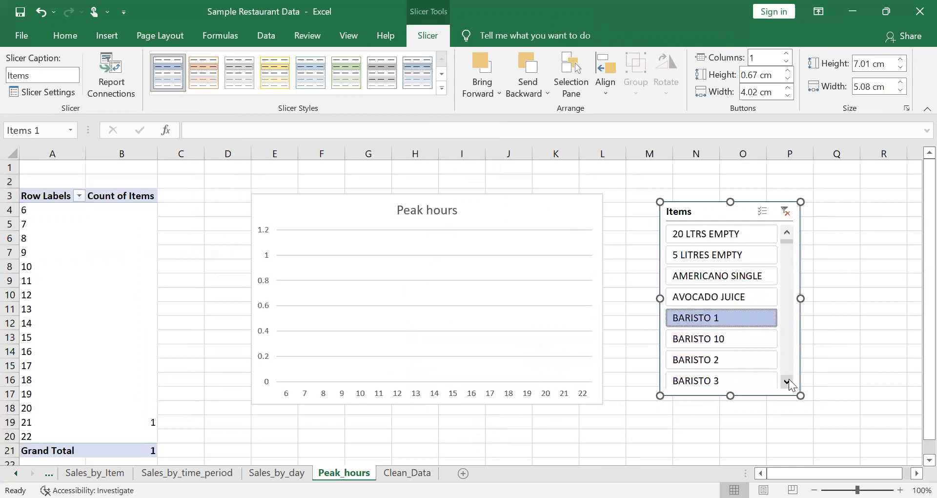
left_click(718, 316)
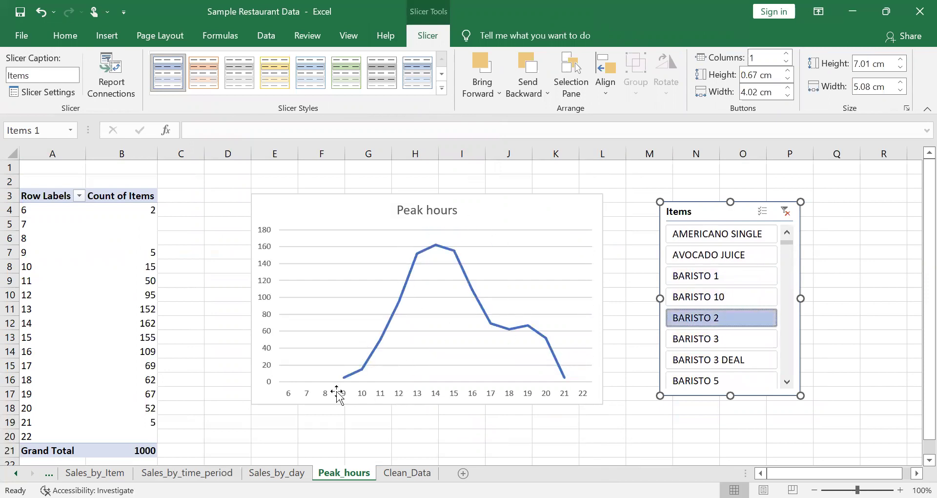
scroll(786, 385, "down", 5)
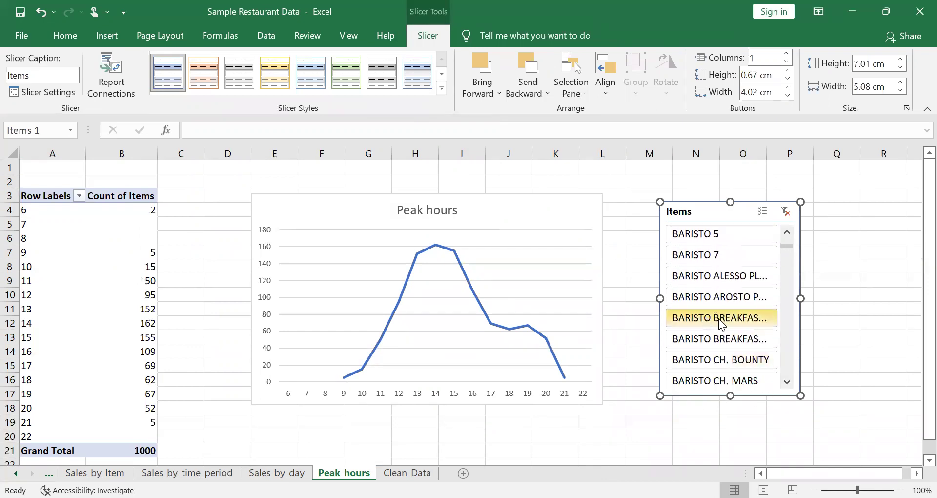
left_click(710, 319)
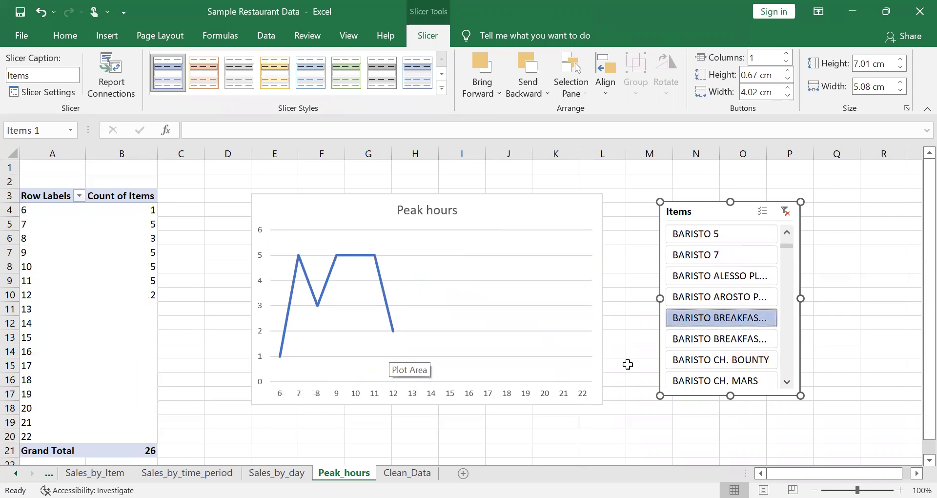
left_click(717, 341)
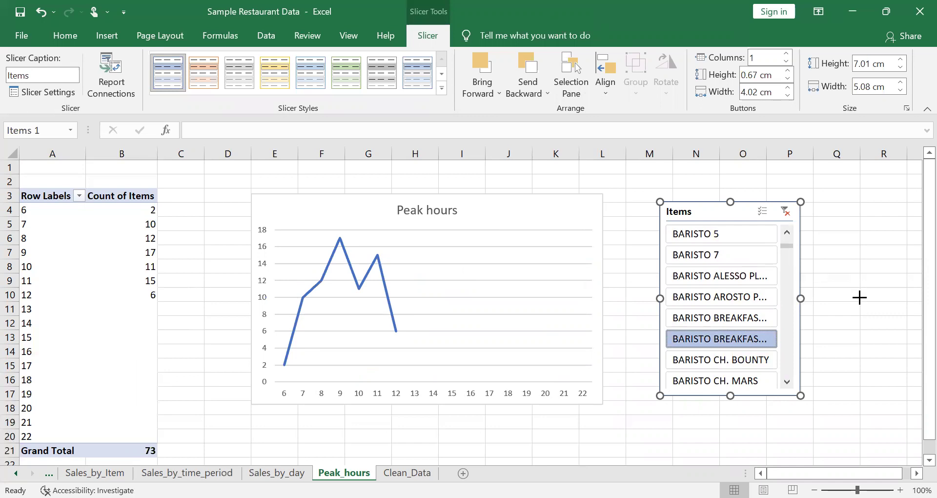
Widen the Items slicer to about 8.34 cm and filter by BARISTO BREAKFAST SAMOSA and BARISTO BREAKFAST SAUSAGE in turn.
left_click_drag(859, 297, 891, 298)
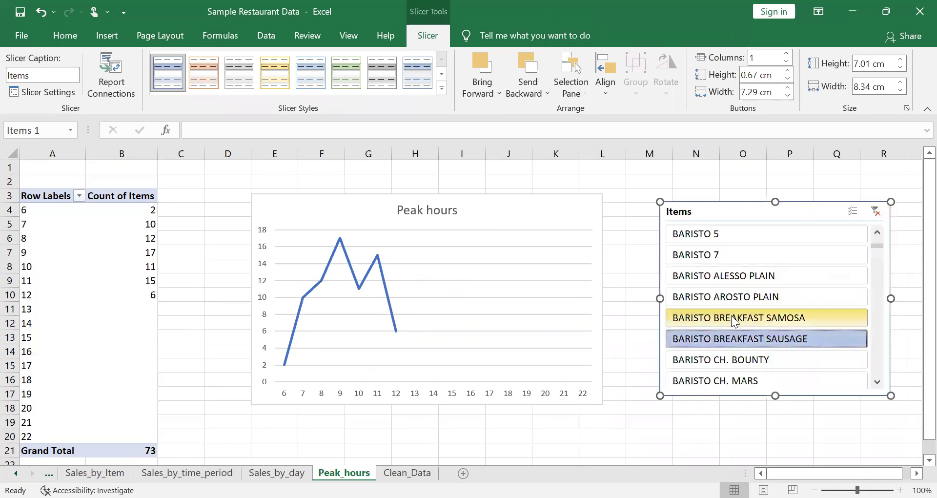
left_click(736, 315)
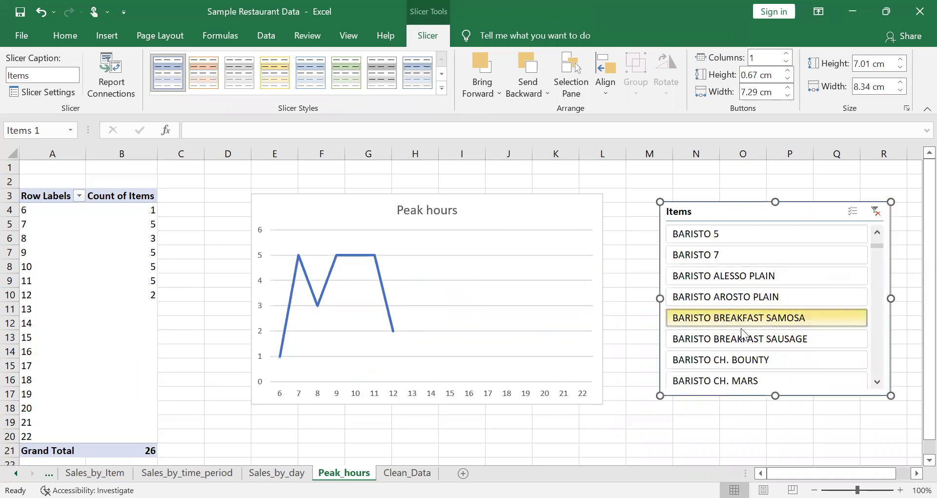
left_click(740, 337)
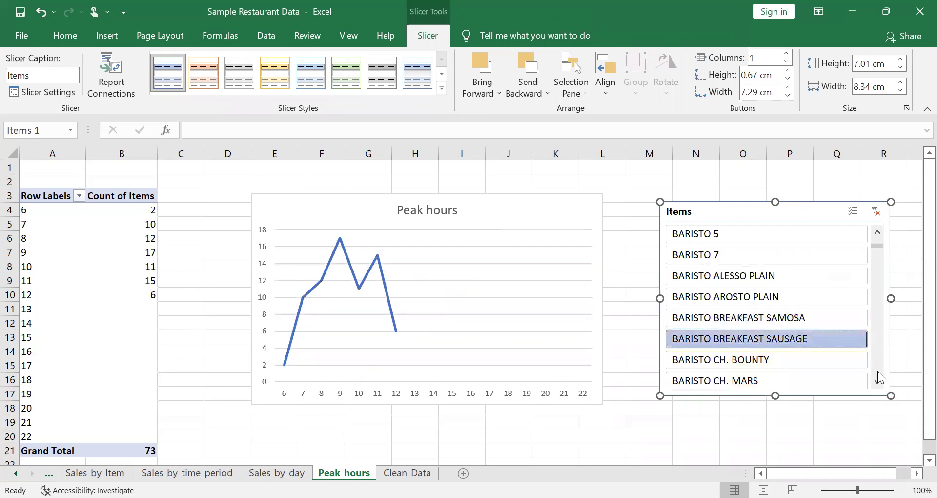
Examine the peak hours of BARISTO CHICKEN BIRYANI and BARISTO CLASSIC PANCAKE by filtering the chart to each in turn.
left_click(877, 380)
left_click(877, 380)
left_click(877, 380)
left_click(876, 381)
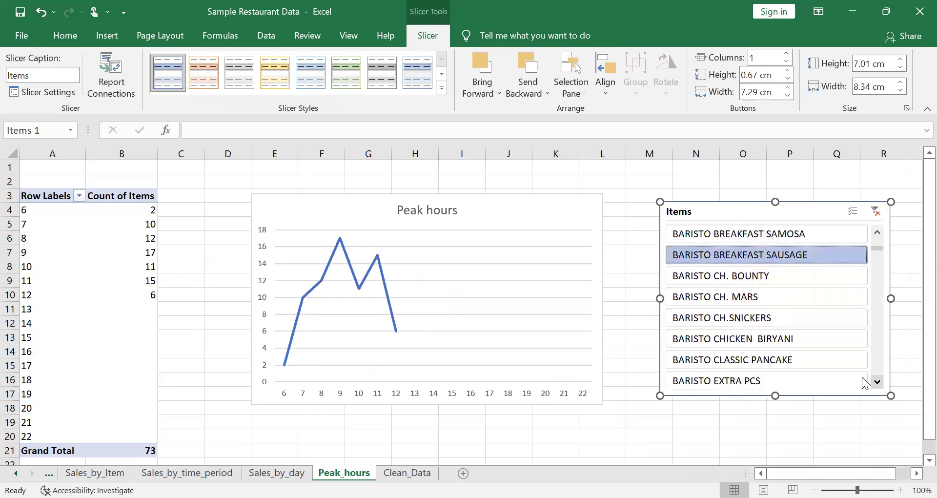
left_click(780, 338)
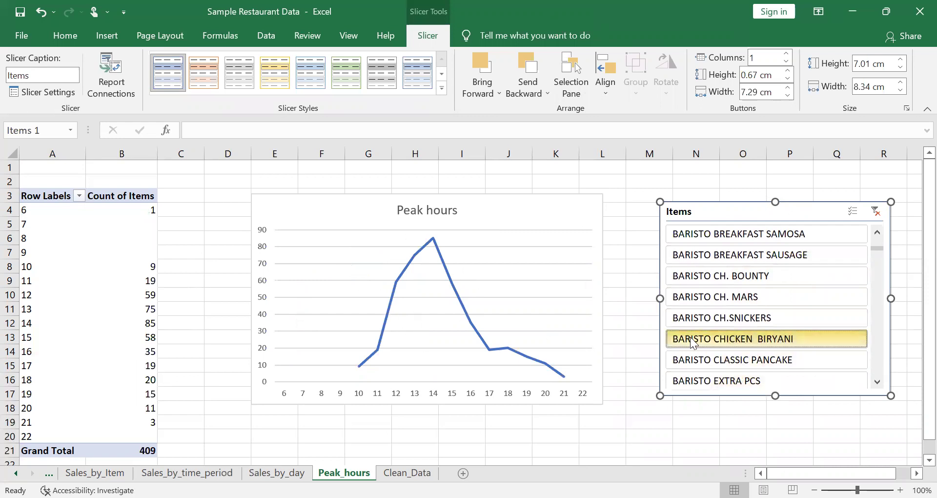
left_click(799, 359)
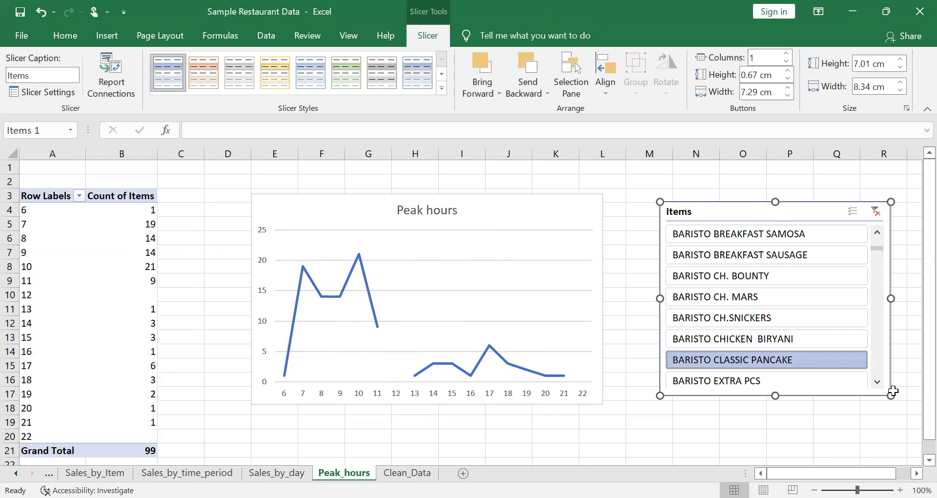
Examine the peak hours of BARISTO JUICE, BARISTO LATTE DOUBLE, BARISTO ICE GINGER COFFEE and BARISTO ICED GINGER COFFEE with the slicer.
left_click(877, 381)
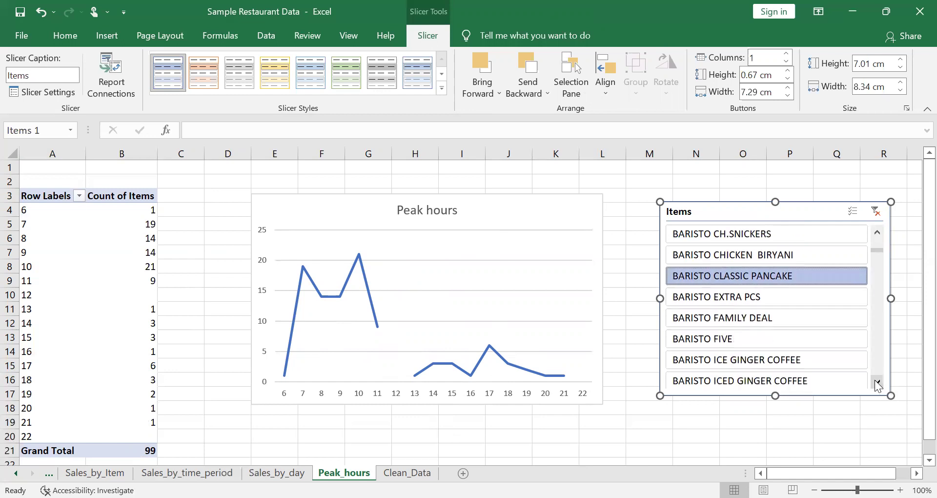
left_click(877, 381)
double_click(877, 381)
left_click(877, 381)
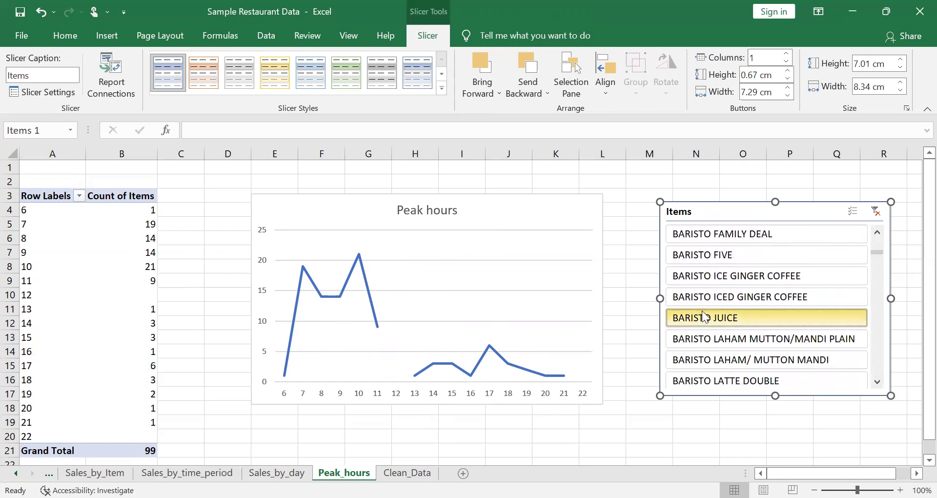
left_click(703, 312)
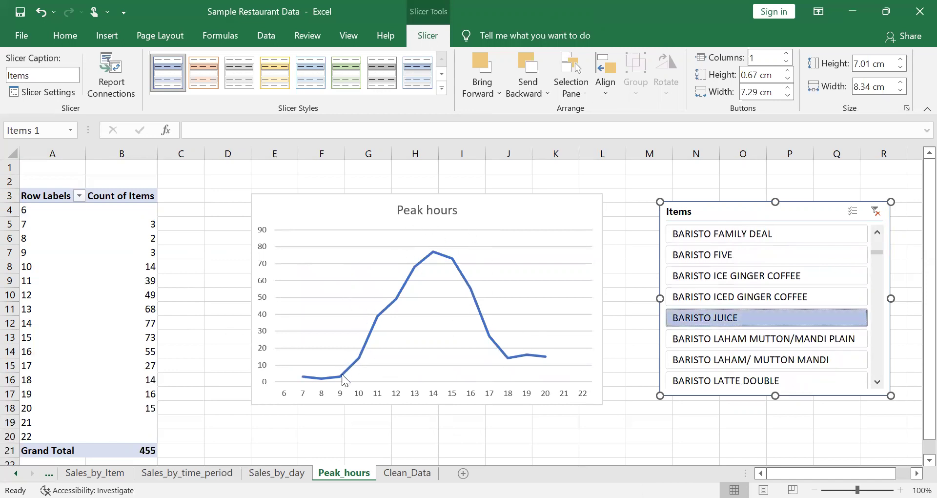
left_click(730, 382)
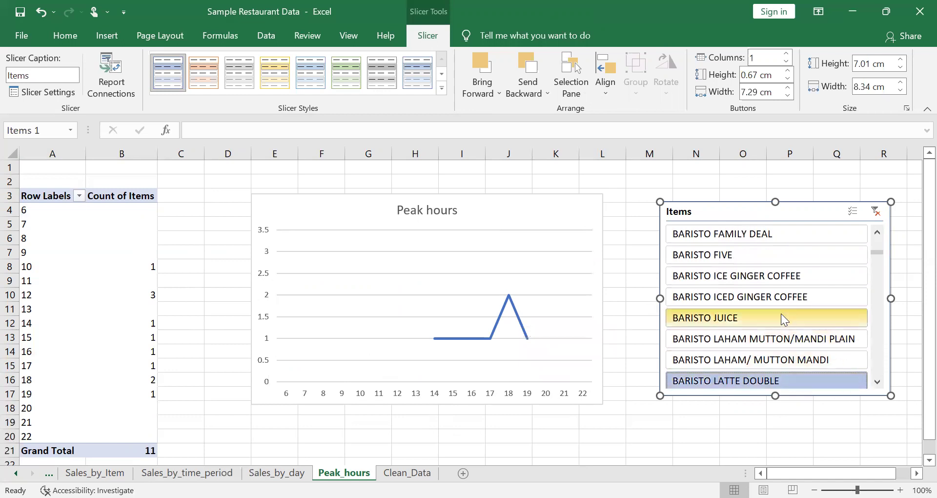
left_click(749, 279)
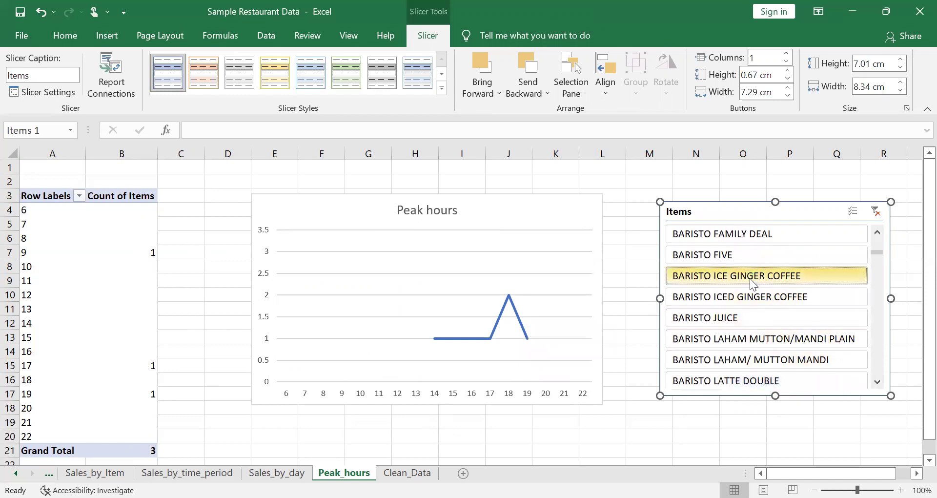
left_click(739, 301)
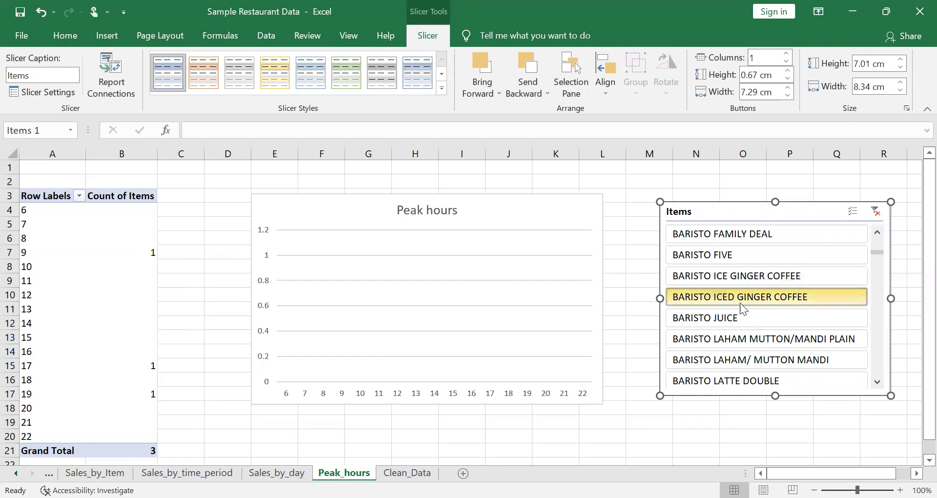
Filter the PivotTable and the Peak hours chart to the item BARISTO PZ . with the Items slicer.
left_click(877, 381)
left_click(877, 381)
left_click(877, 381)
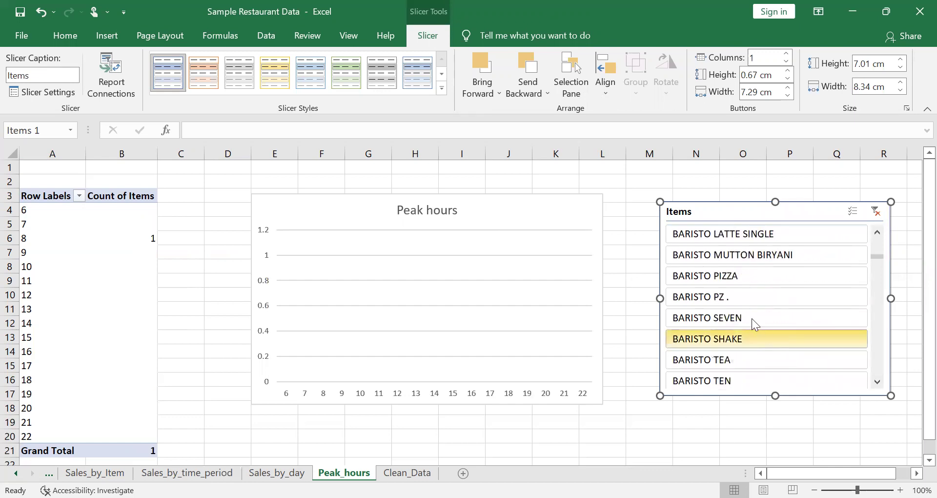
left_click(737, 298)
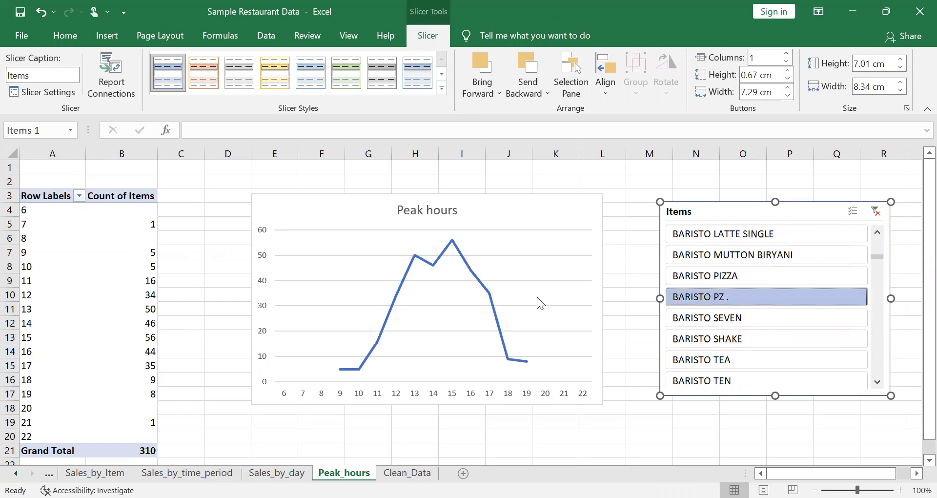
Examine the peak hours of BARISTO SHAKE, BLACK COFFEE and BLACK TEA by filtering the chart to each item in turn.
left_click(715, 338)
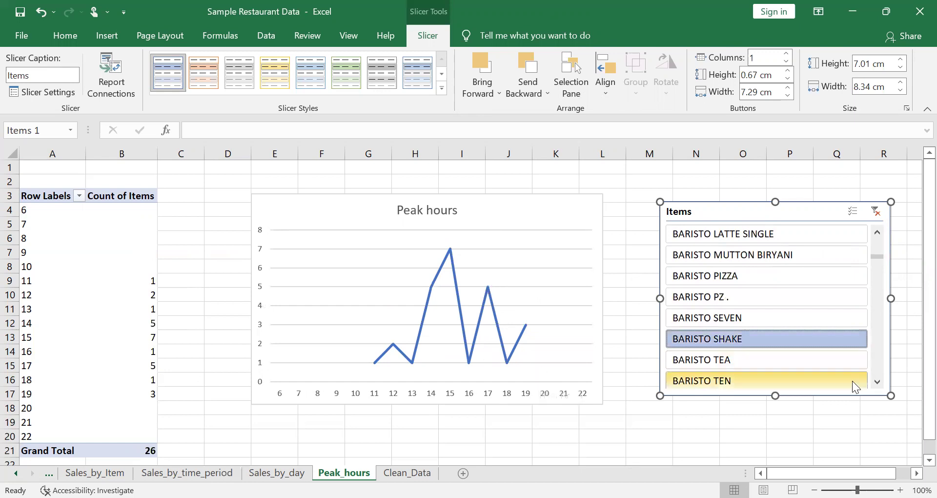
scroll(878, 386, "down", 8)
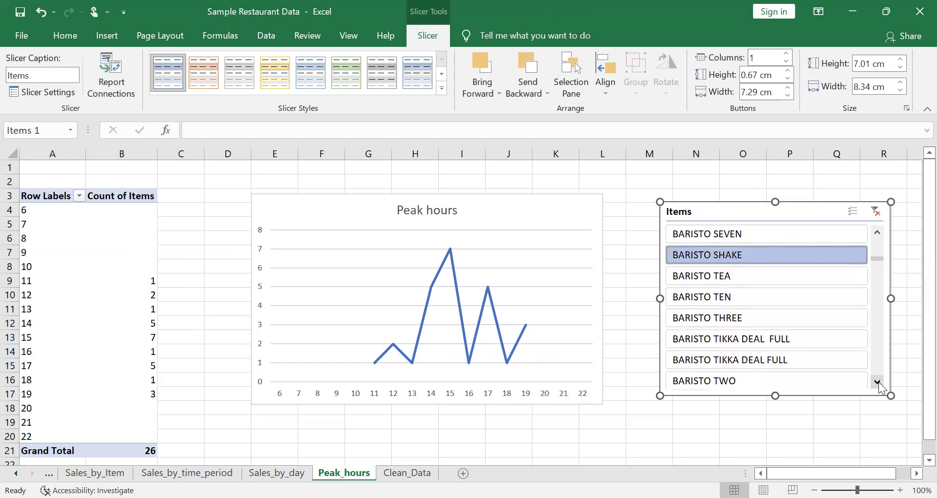
scroll(879, 385, "down", 9)
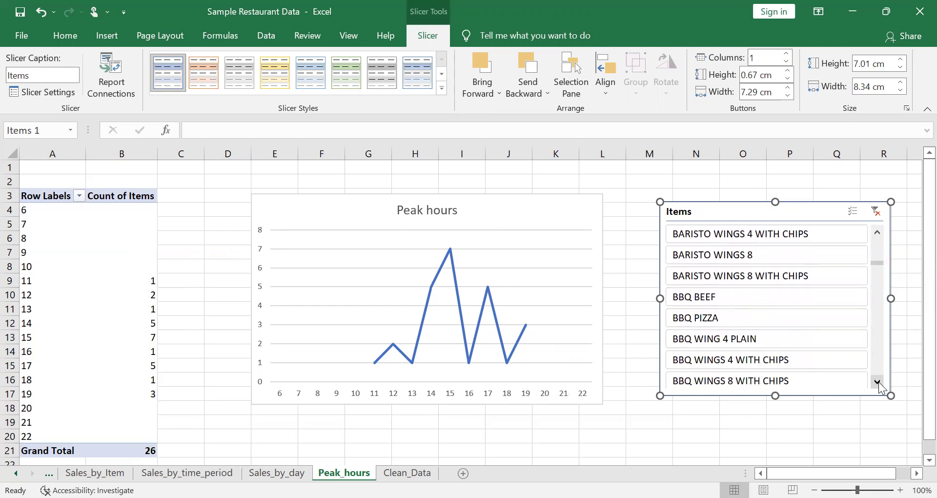
scroll(879, 385, "down", 9)
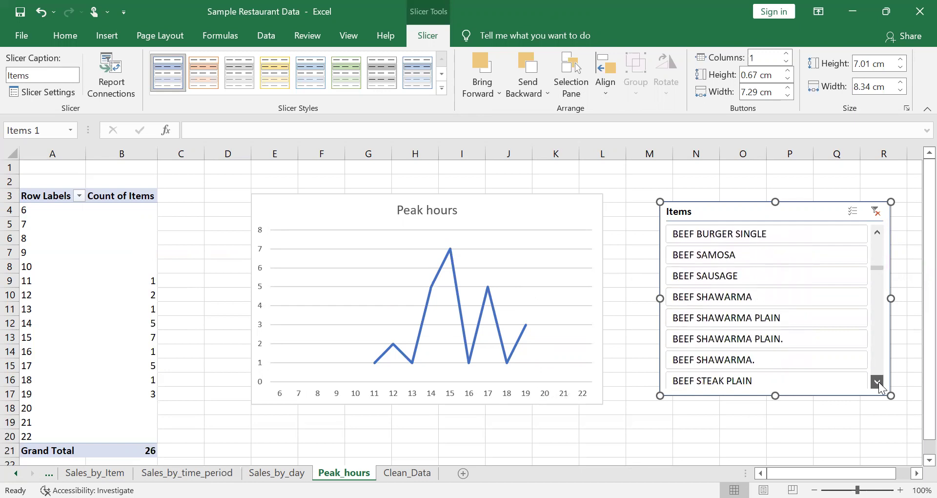
left_click(751, 339)
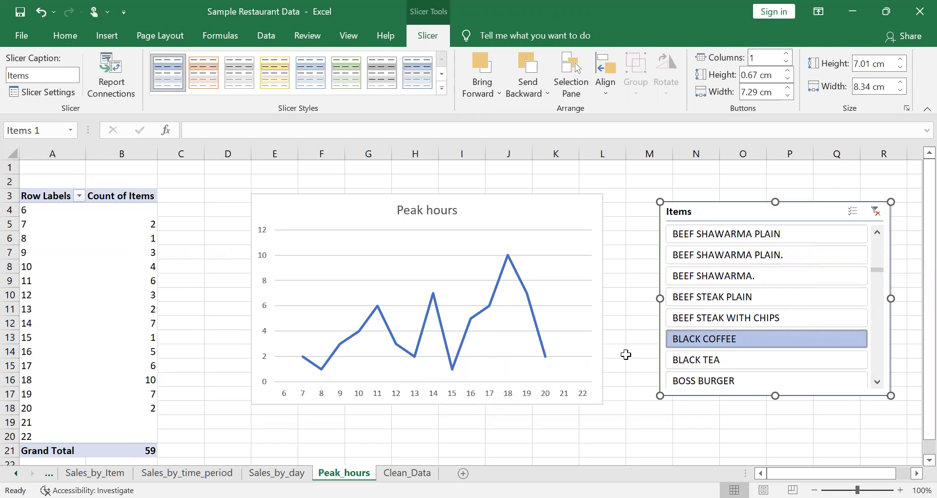
left_click(709, 363)
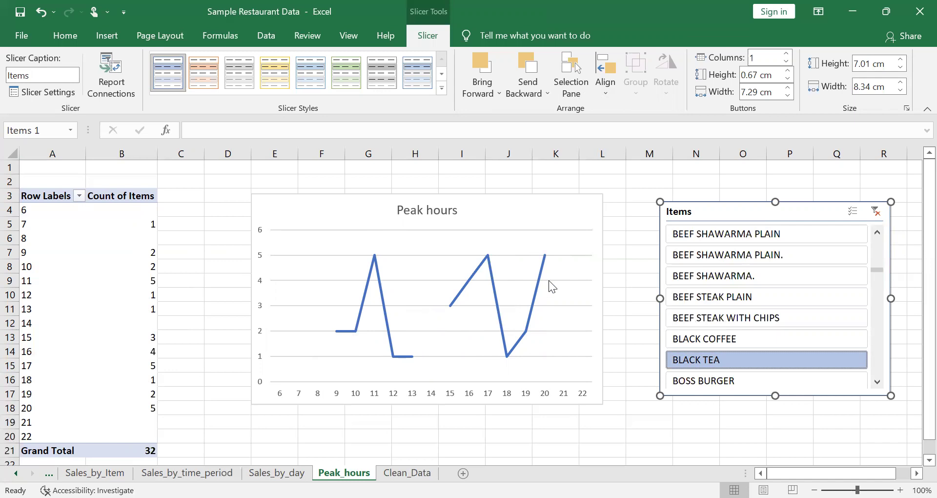
Compare the peak hours of CAPPUCCINO DOUBLE and CAPPUCCINO SINGLE with the Items slicer, leaving the chart filtered to CAPPUCCINO SINGLE.
left_click(876, 386)
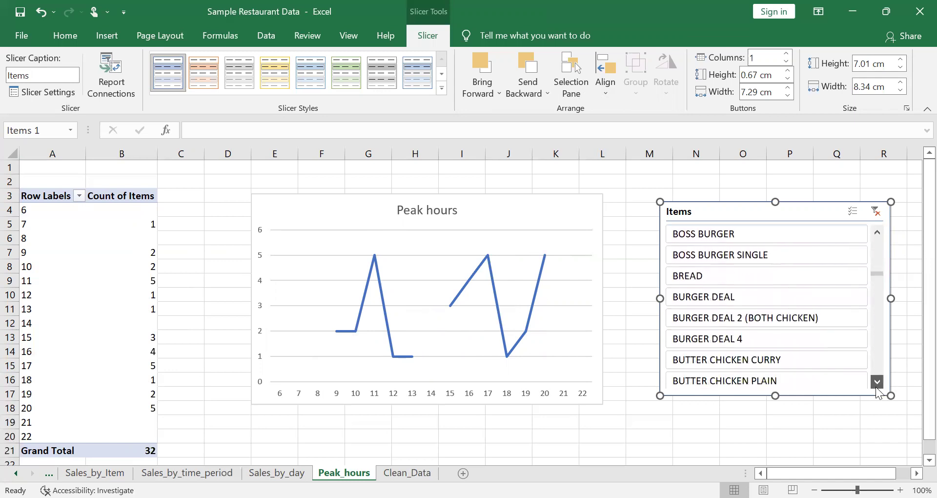
left_click_drag(877, 385, 877, 386)
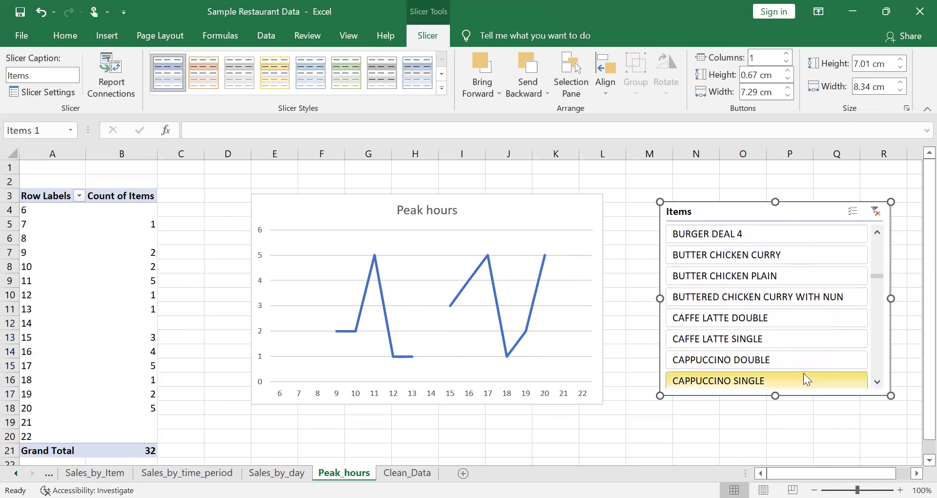
left_click(776, 359)
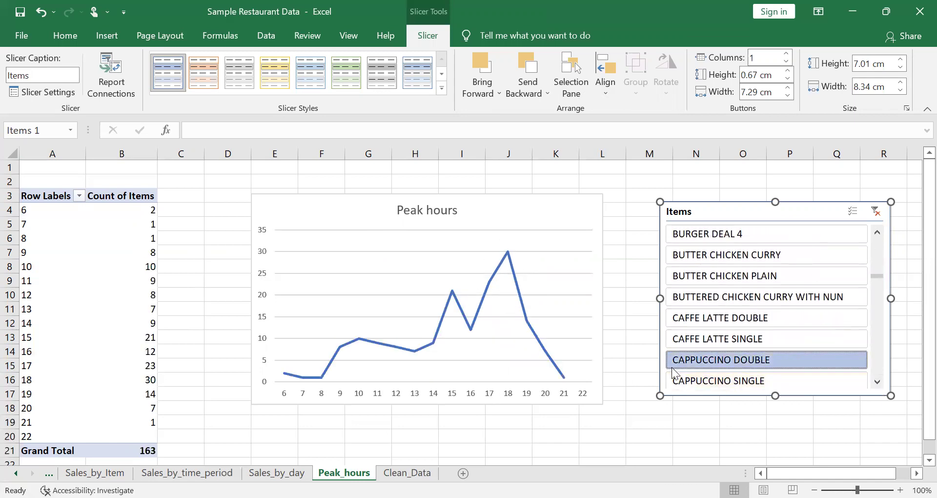
left_click(681, 380)
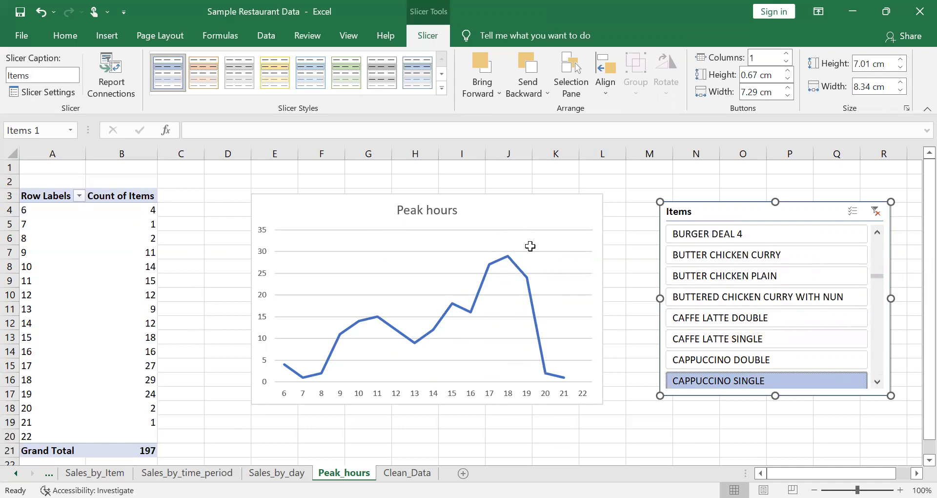
left_click(310, 208)
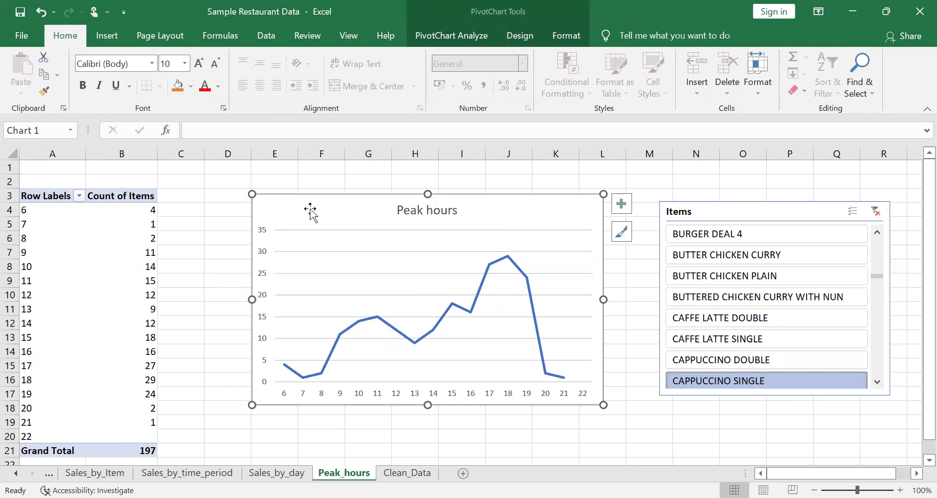
left_click(241, 208)
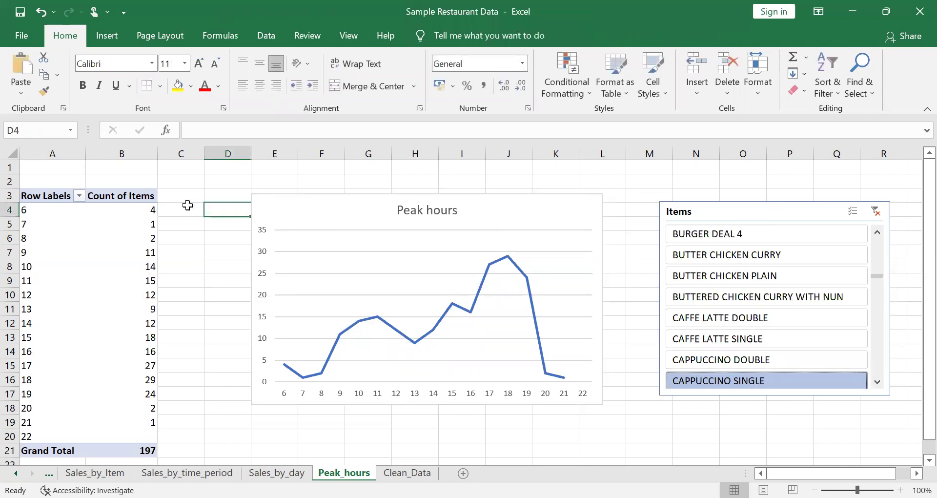